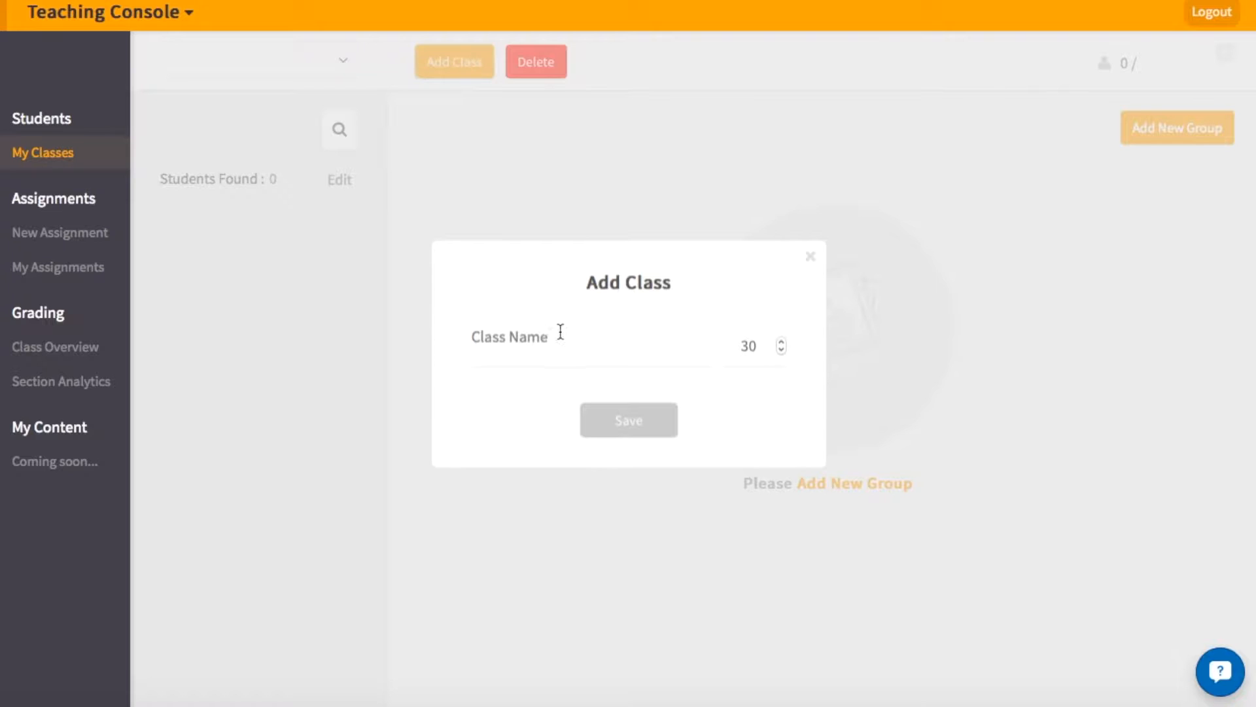
Create a class named Math 3rd Period with a capacity of 20 students.
left_click(561, 345)
type("Math")
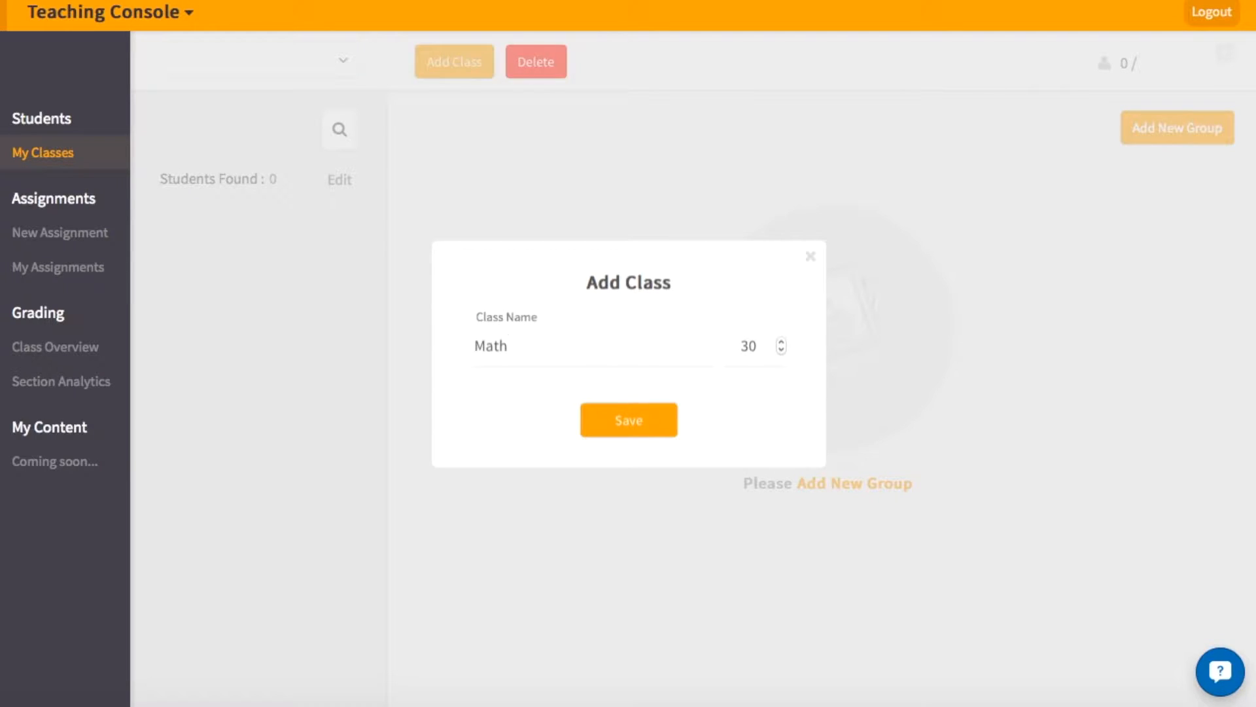
type(" 3rd Period")
left_click(780, 350)
left_click(780, 350)
left_click(781, 350)
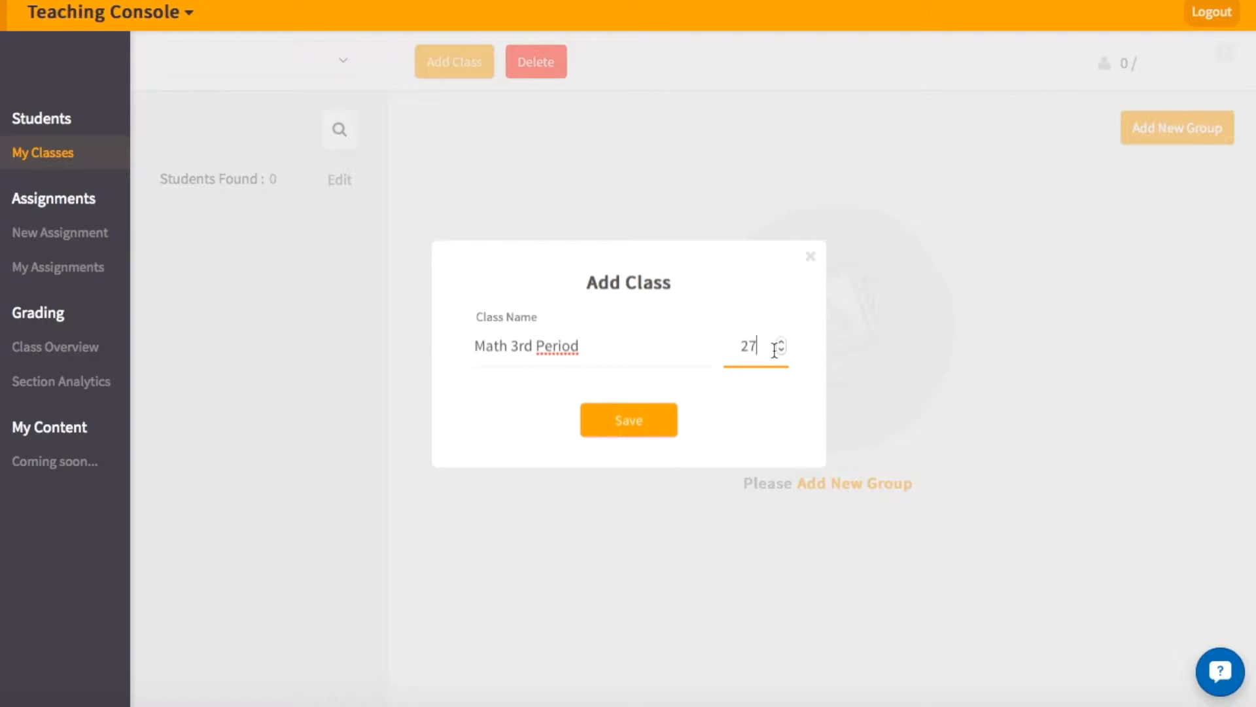
key("BackSpace")
key("BackSpace")
type("20")
left_click(628, 422)
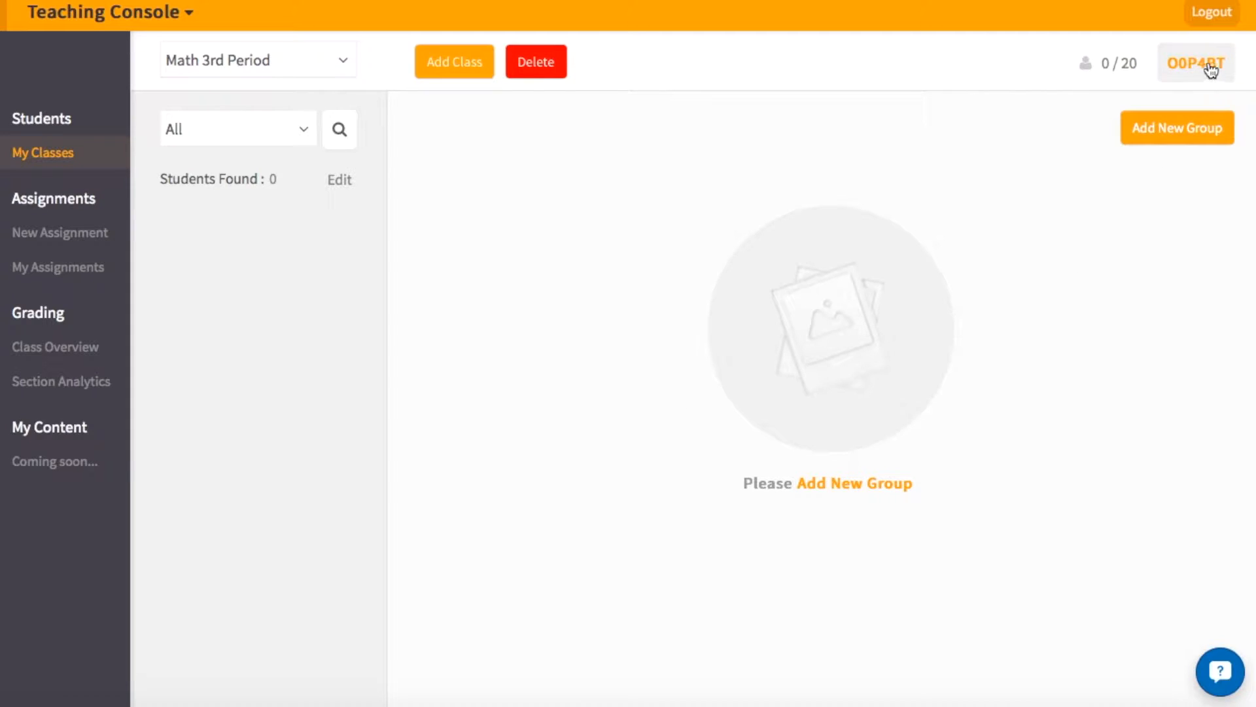
Highlight the new class's join code and view the option for adding more student places.
left_click_drag(1230, 65, 1165, 63)
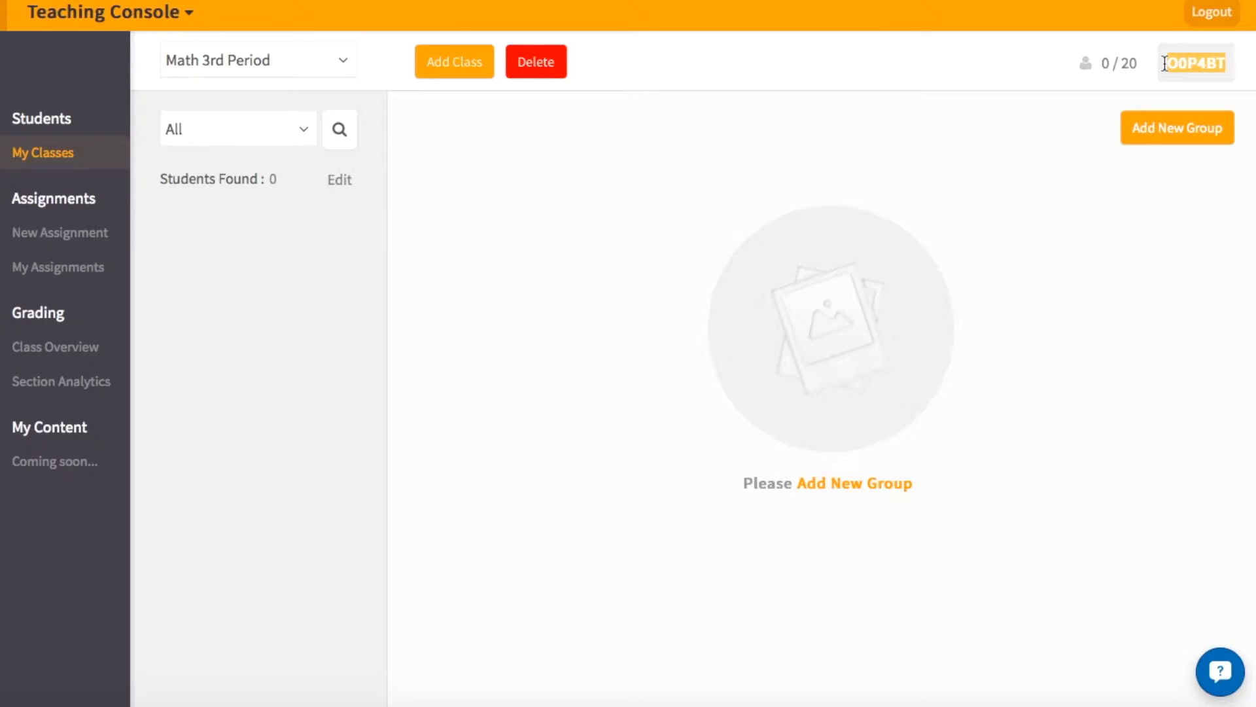
left_click(1058, 144)
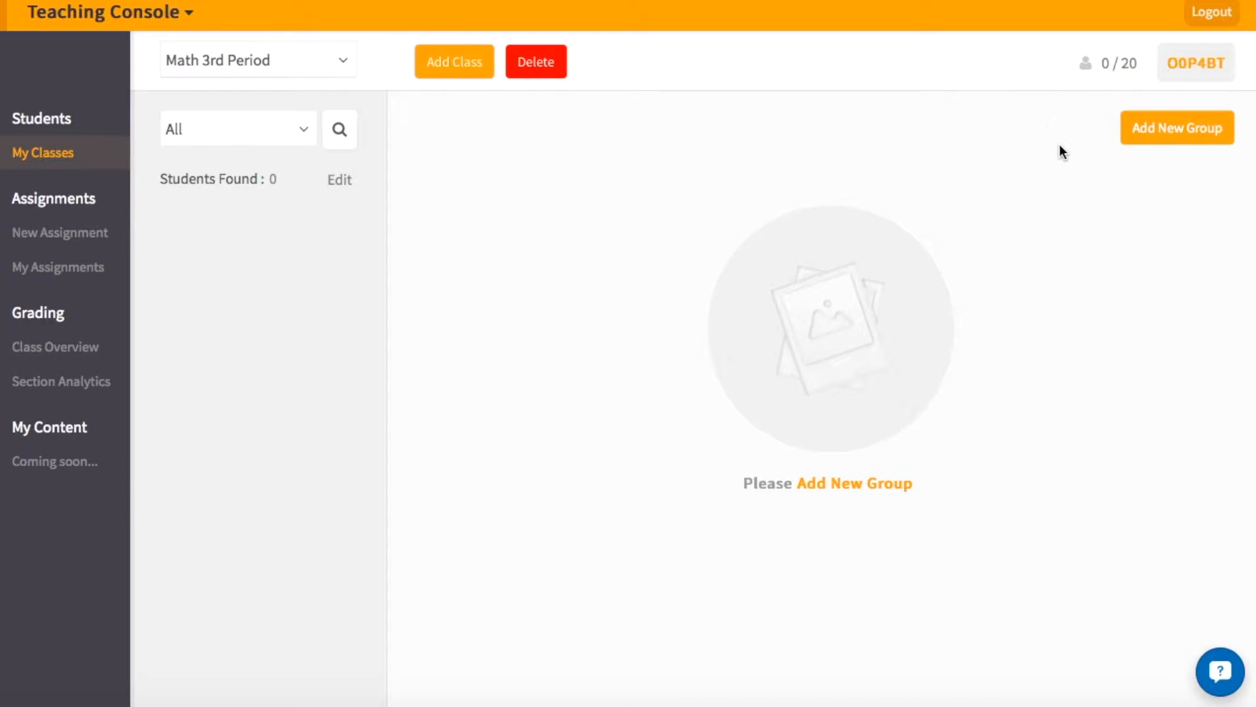
left_click(1129, 69)
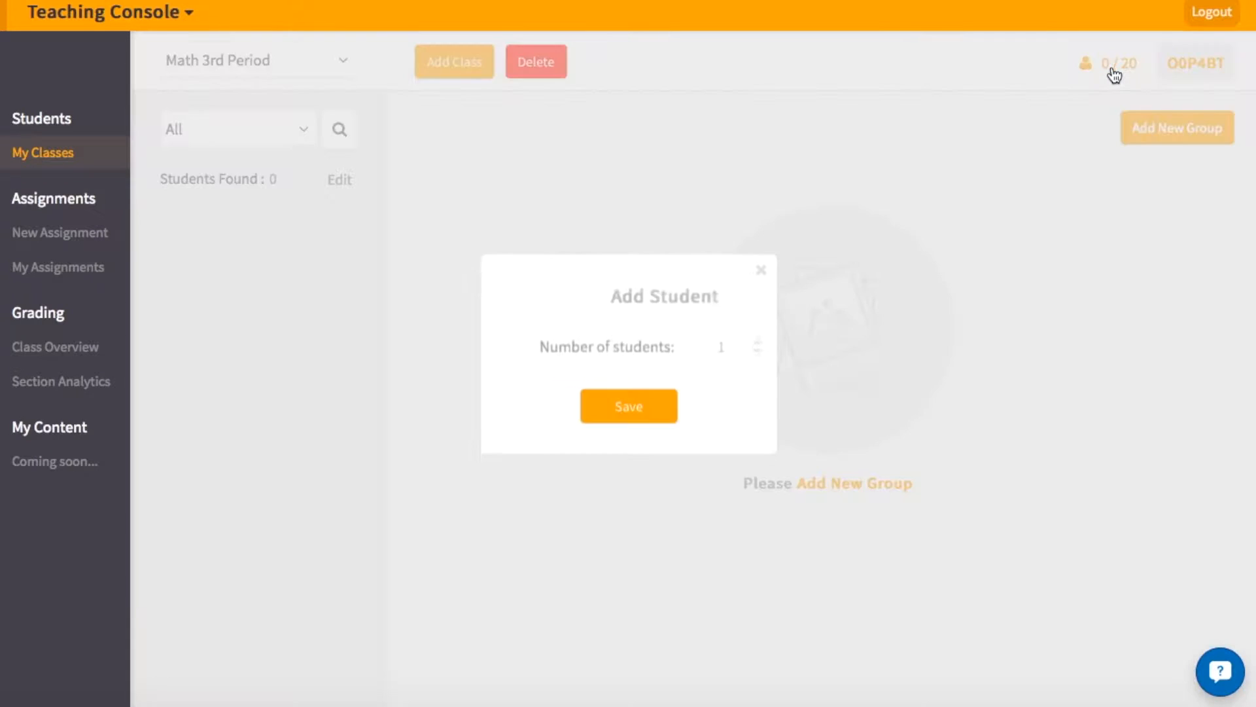
left_click(763, 274)
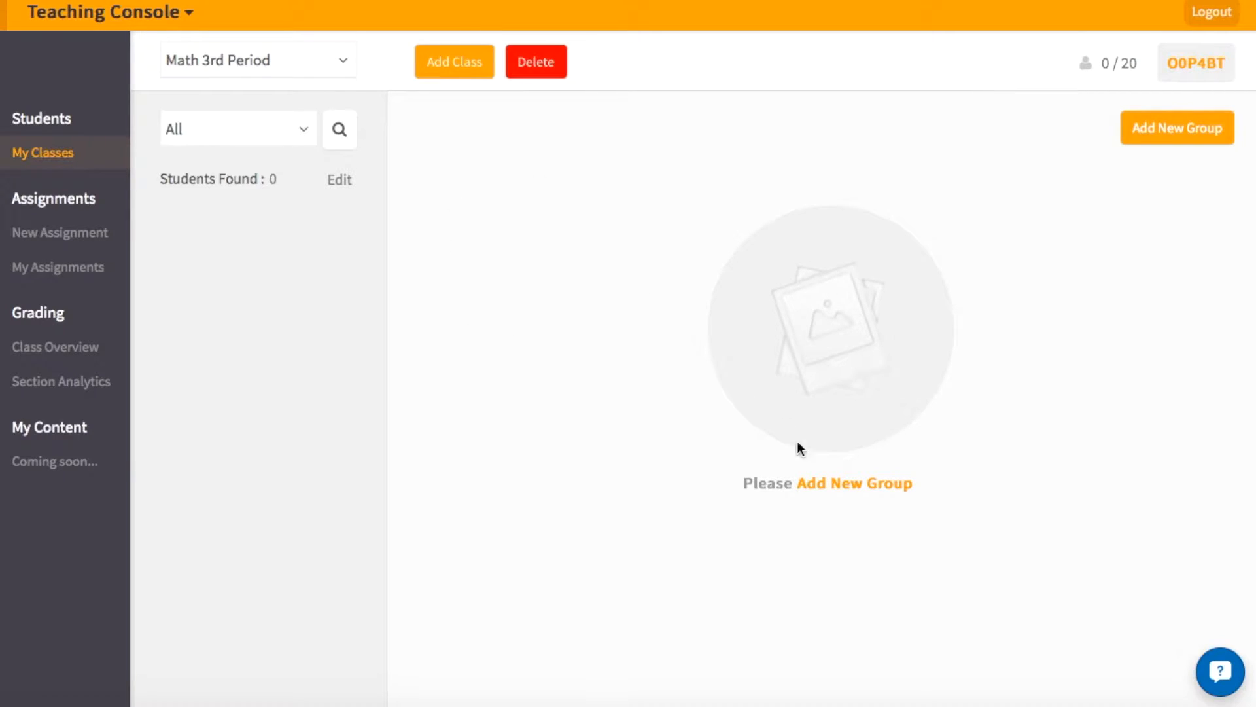
Add a group named All Students to the Math 3rd Period class and view the group's details.
left_click(844, 488)
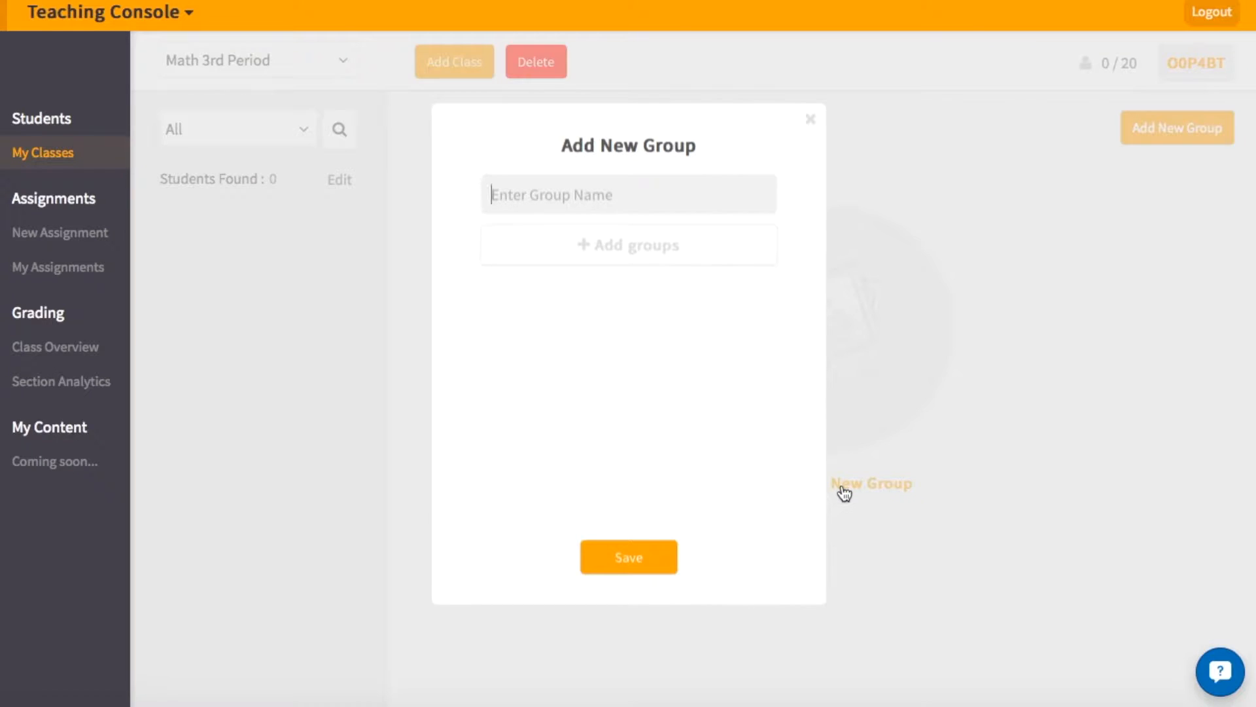
type("All Students")
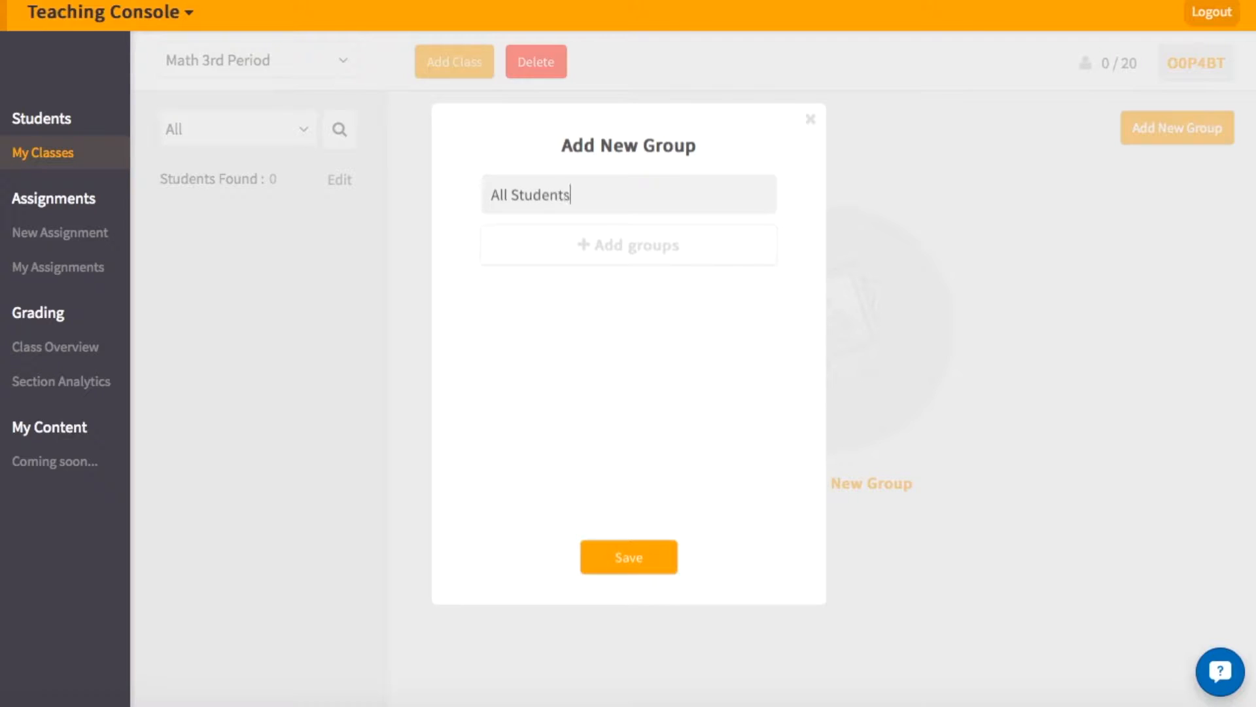
left_click(610, 568)
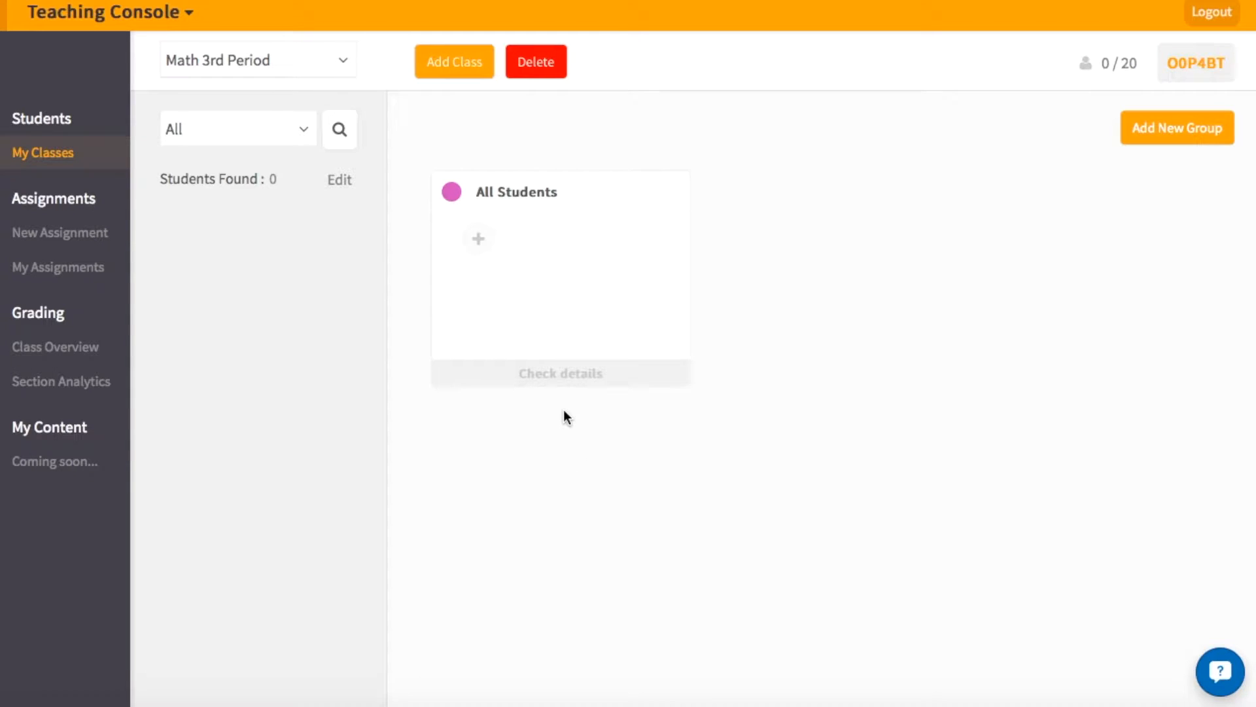
left_click(550, 373)
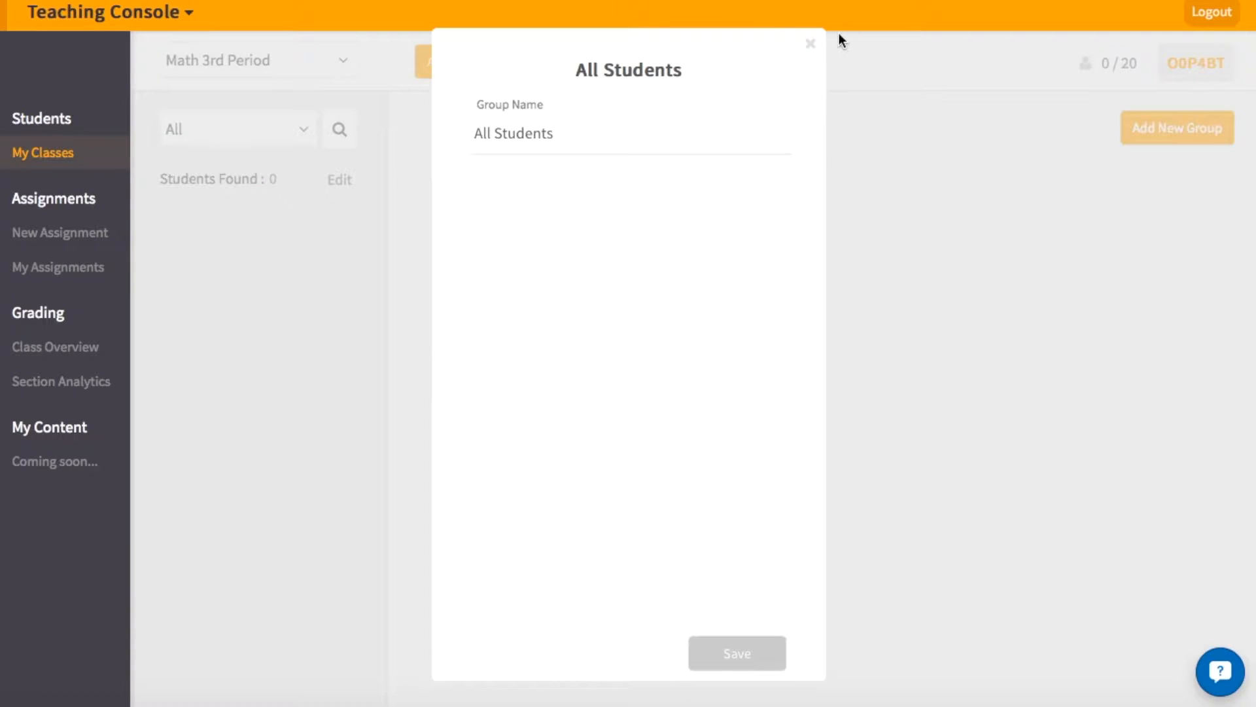
left_click(811, 45)
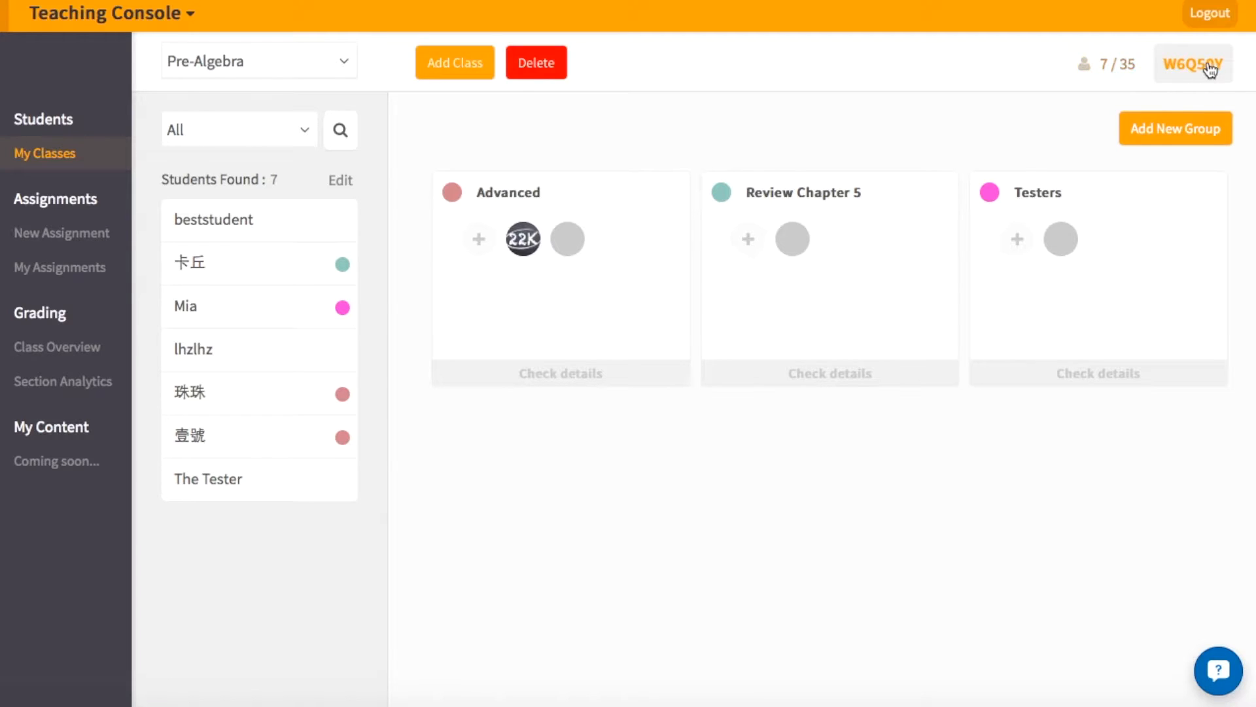
Examine the setting for adding student places to the Pre-Algebra class without saving a change.
left_click(1114, 78)
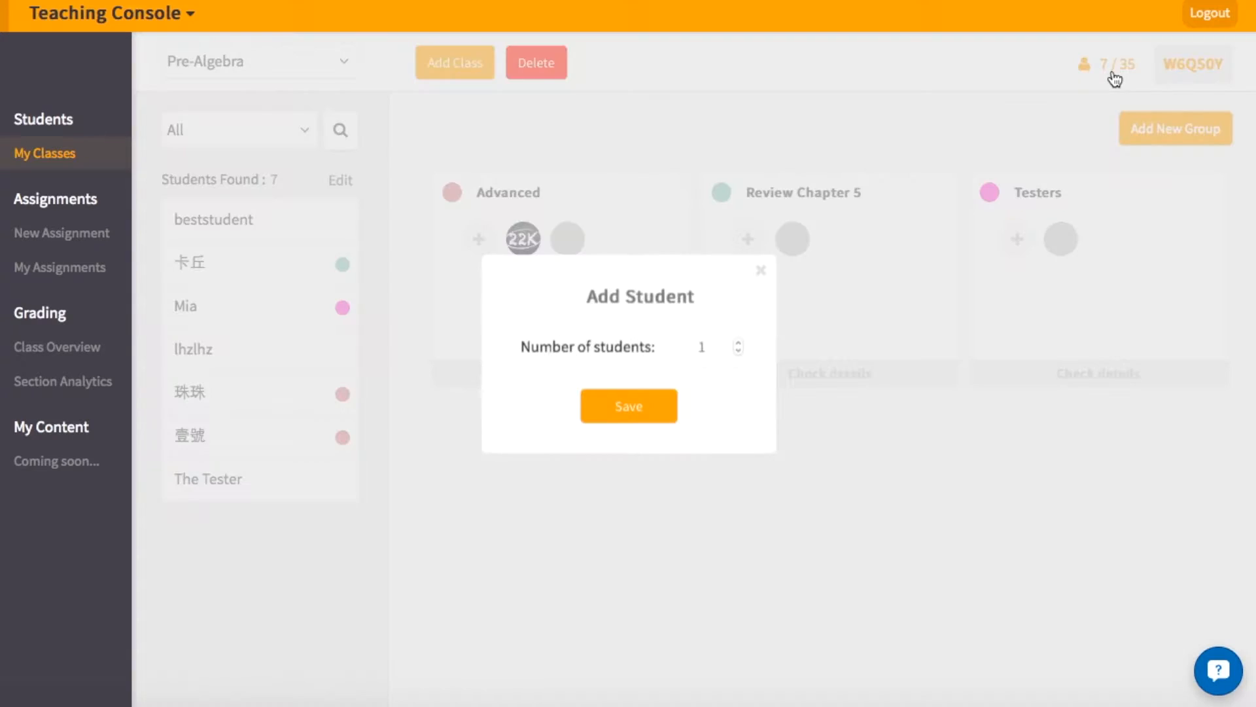
left_click(729, 345)
left_click(729, 353)
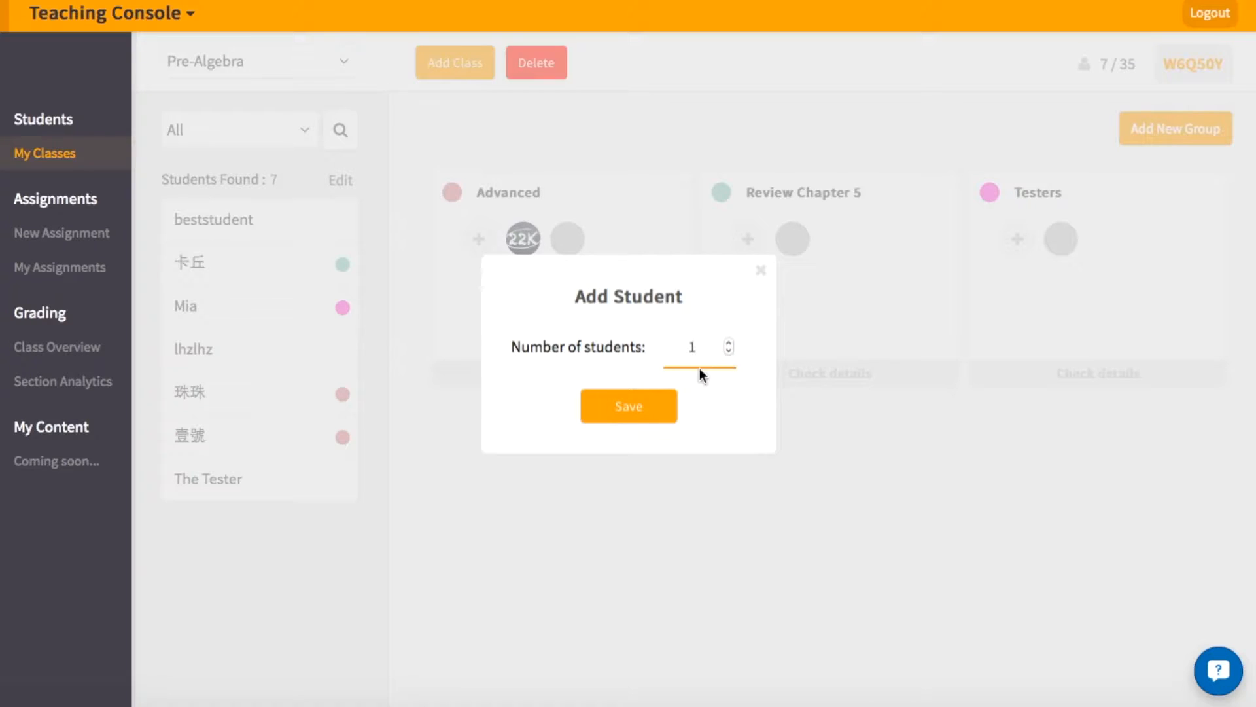
left_click(761, 271)
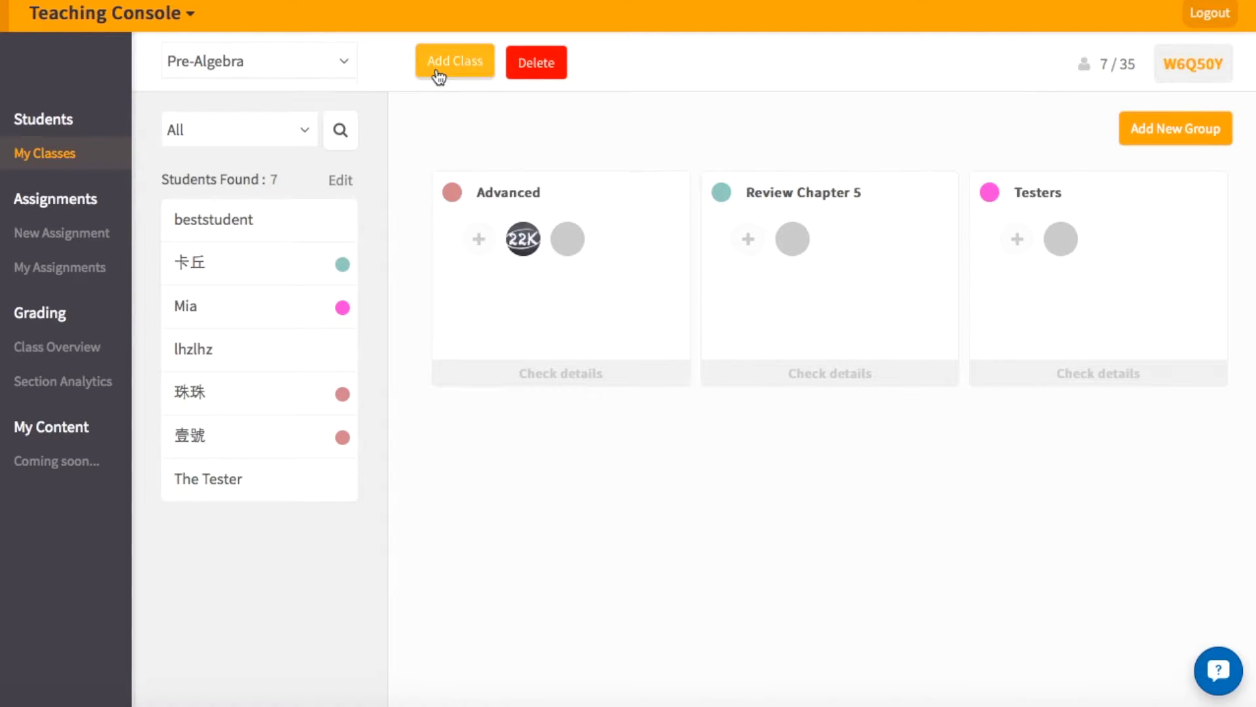
Assign the three ungrouped Pre-Algebra students to the Advanced group.
mouse_move(344, 65)
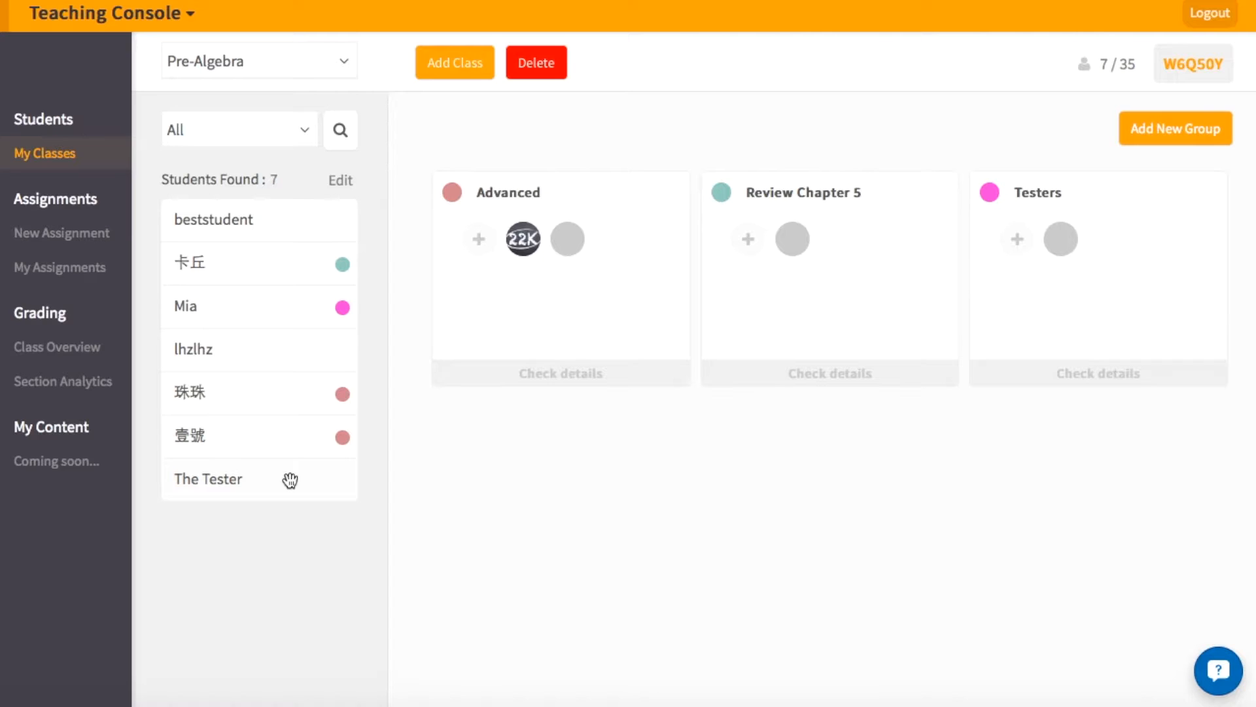
left_click_drag(335, 471, 564, 293)
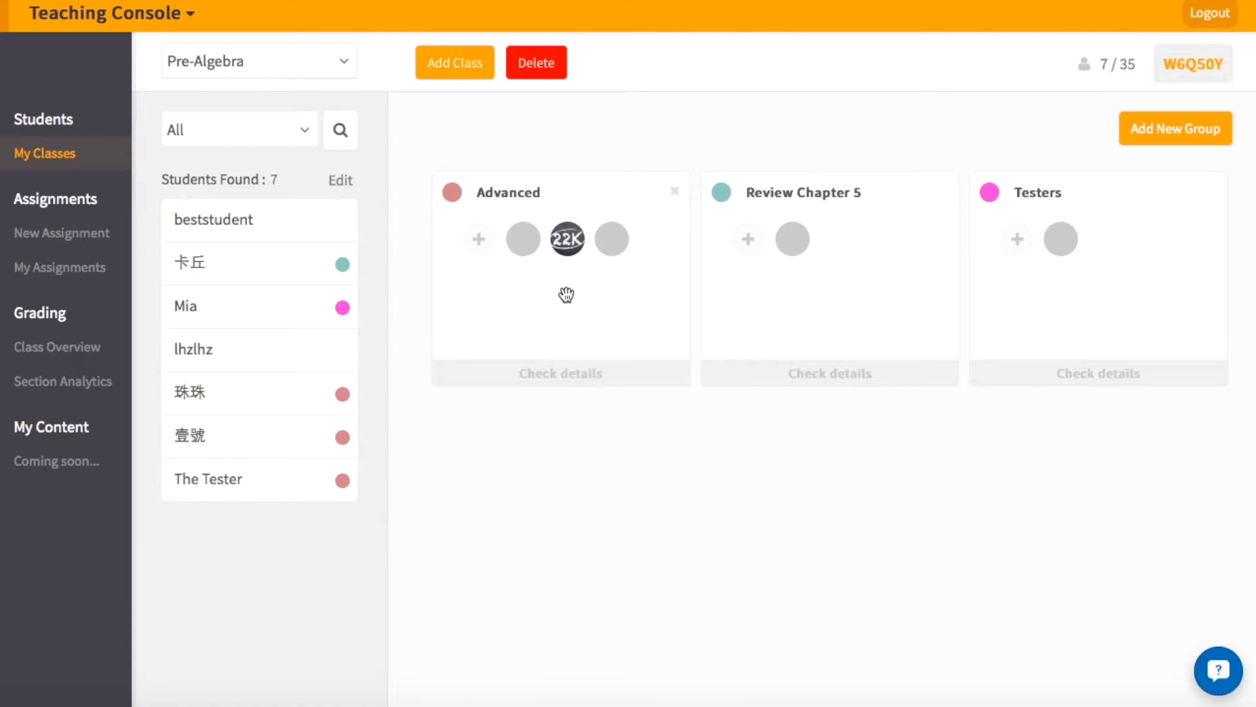
left_click_drag(185, 348, 544, 294)
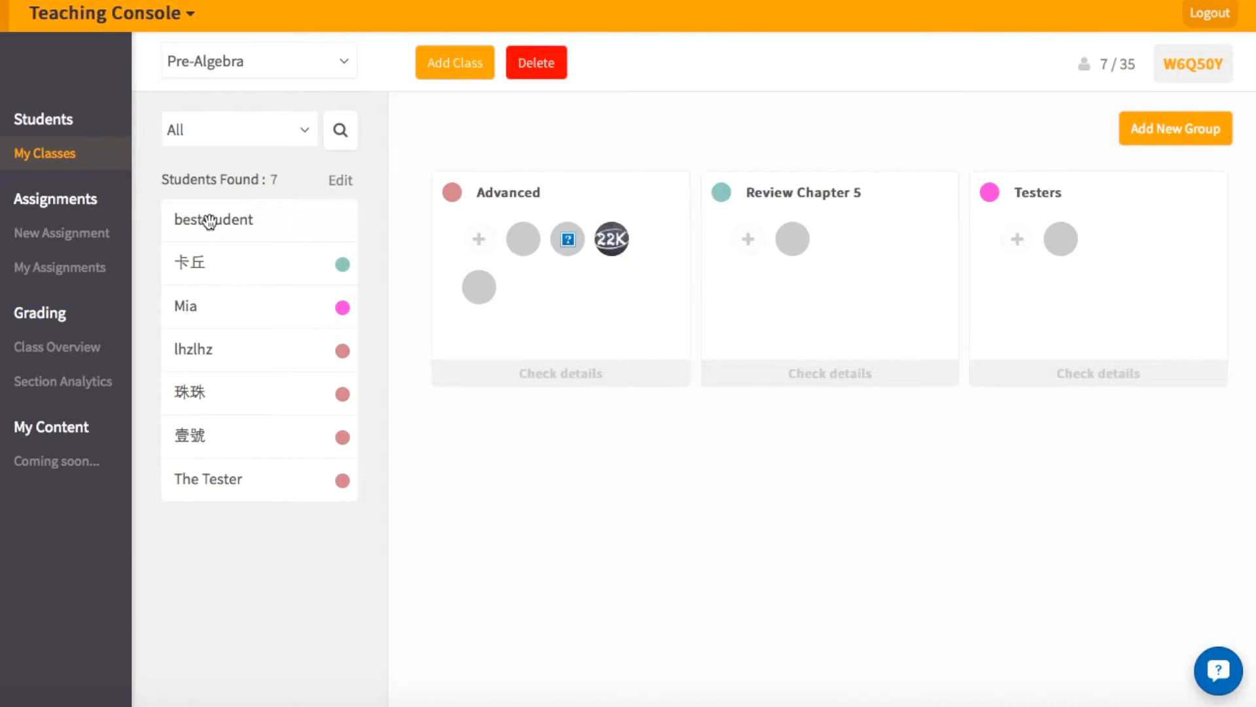
left_click_drag(222, 222, 558, 300)
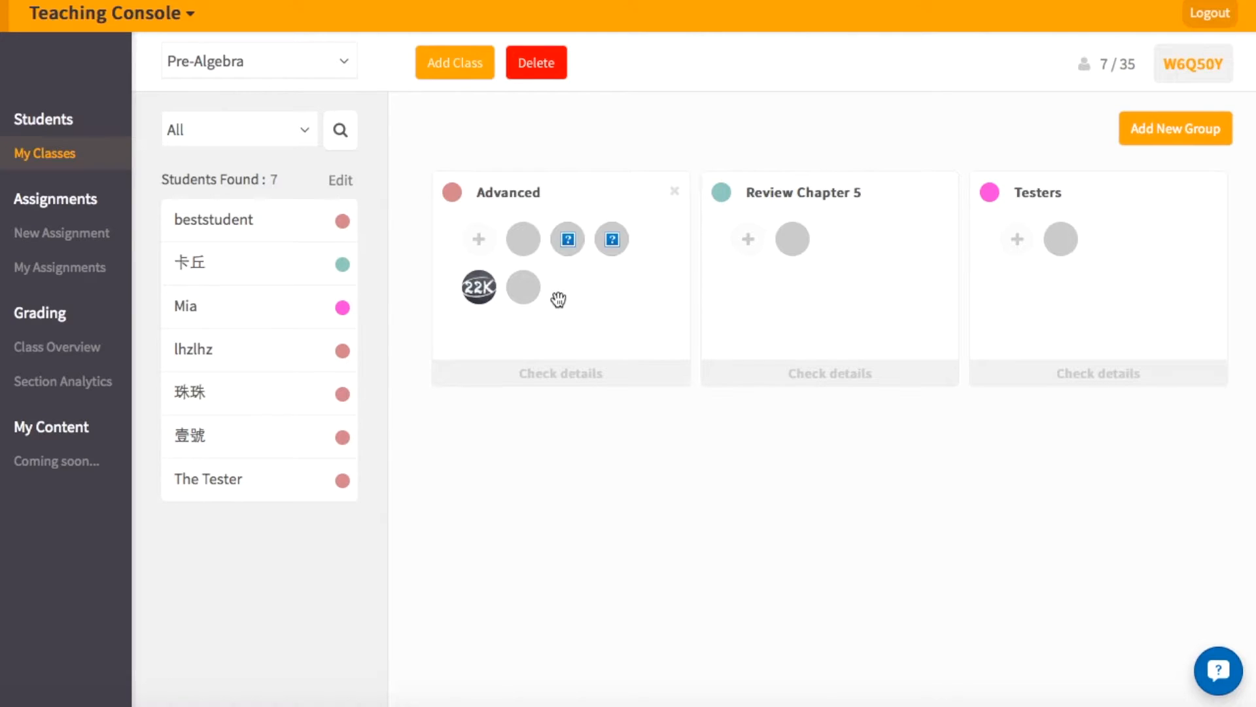
Remove the first two listed students from the Advanced group and save the group's details.
left_click(560, 373)
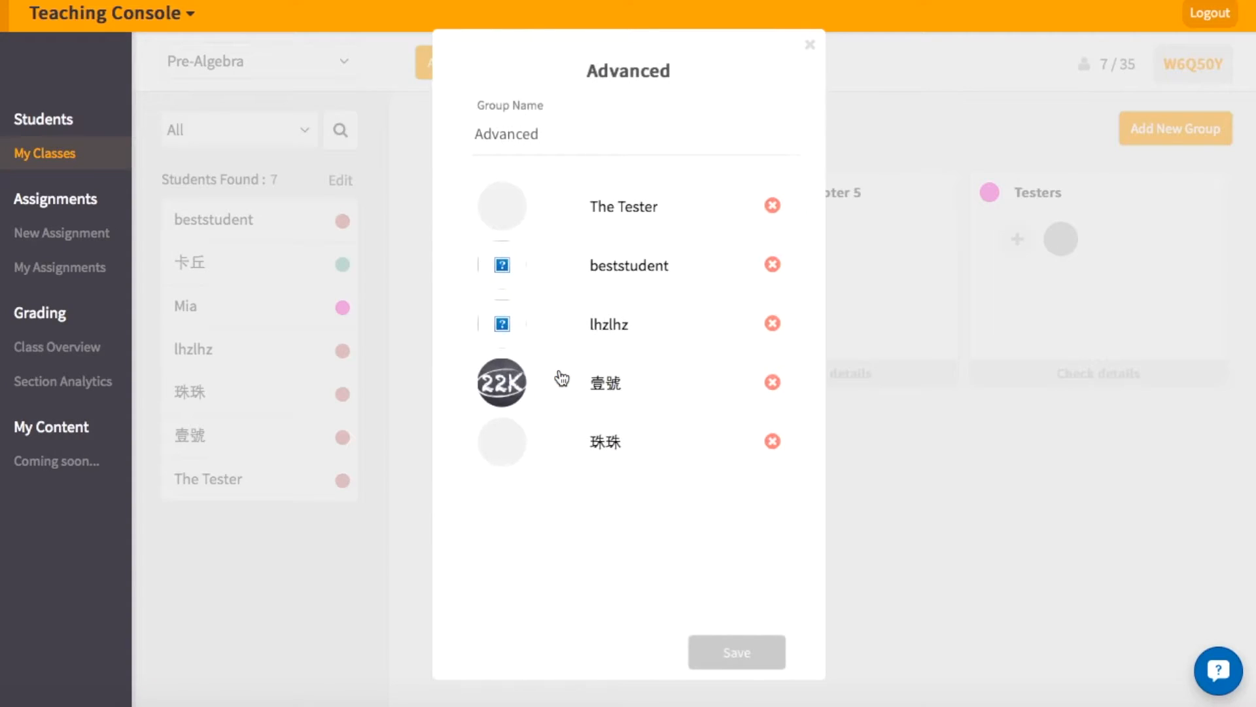
left_click(773, 264)
left_click(772, 206)
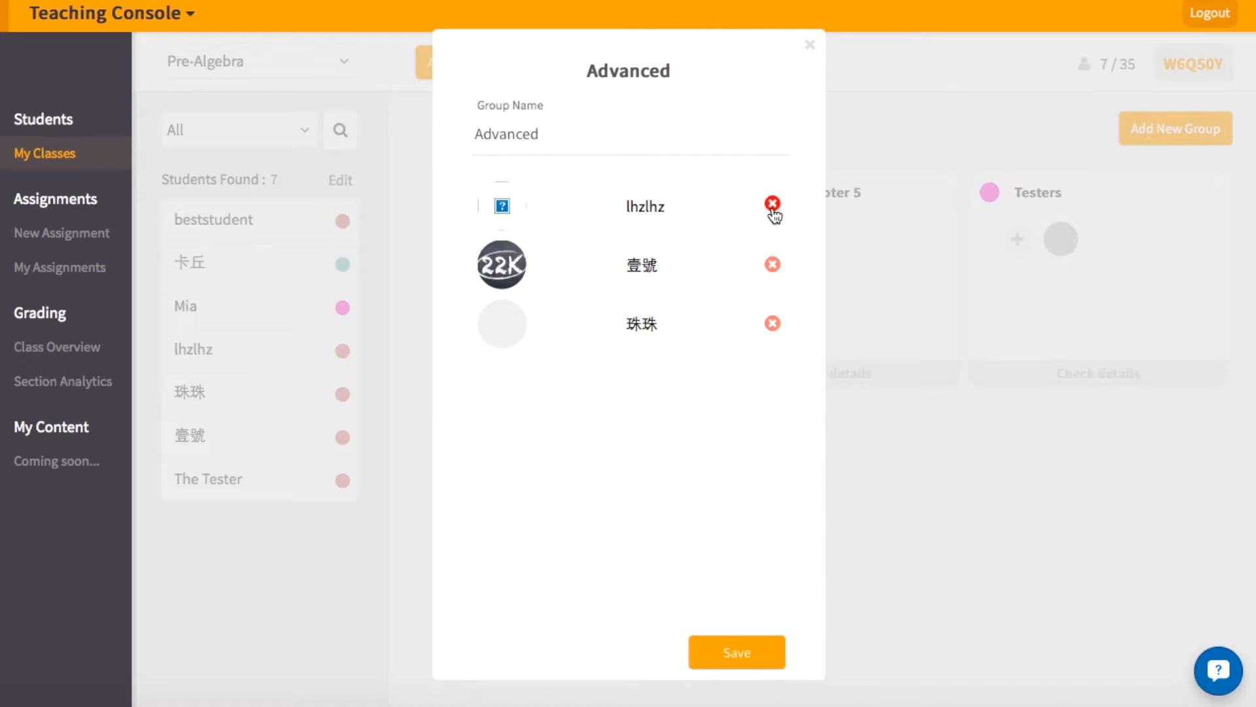
left_click(741, 653)
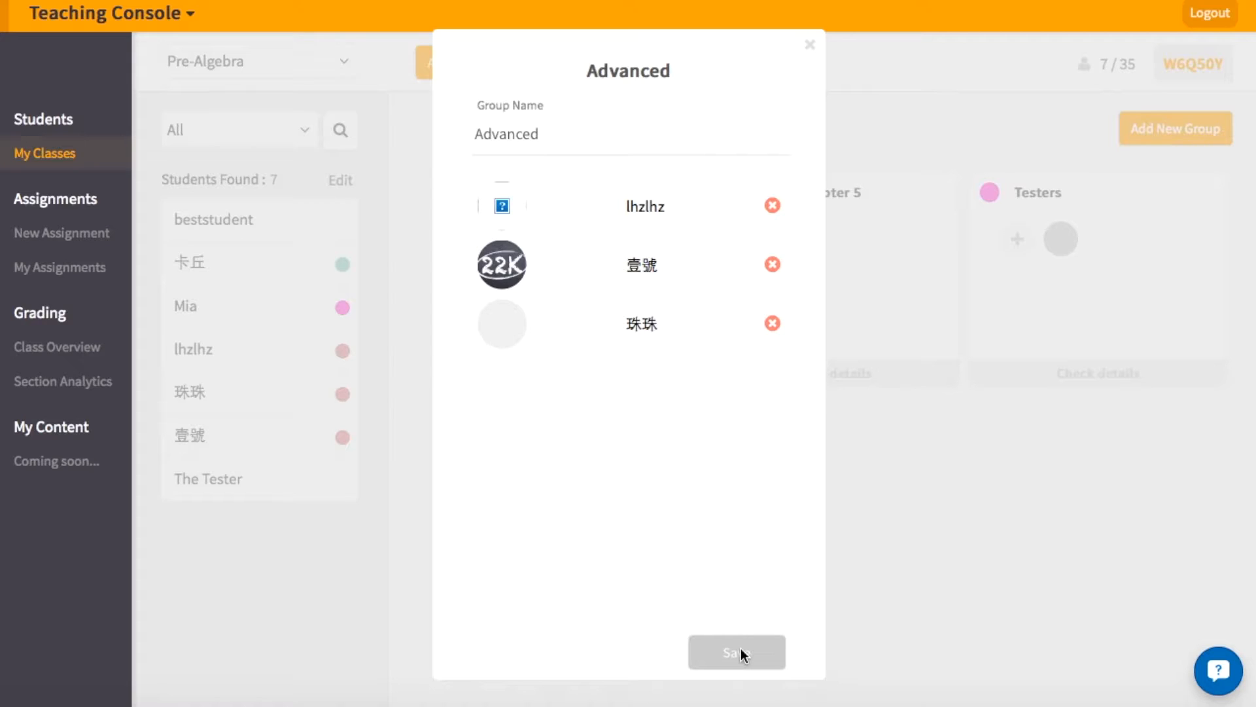
left_click(810, 45)
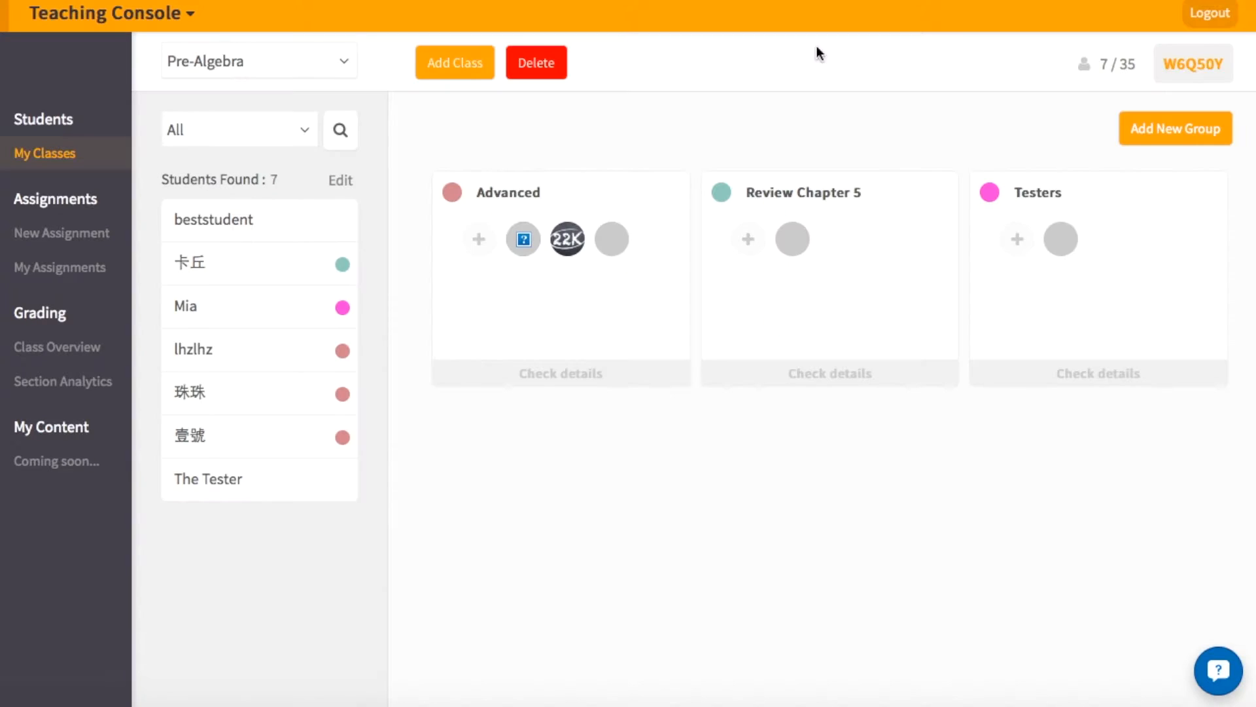
Create a group named New Students in Pre-Algebra and assign the two ungrouped students to it.
left_click(1145, 134)
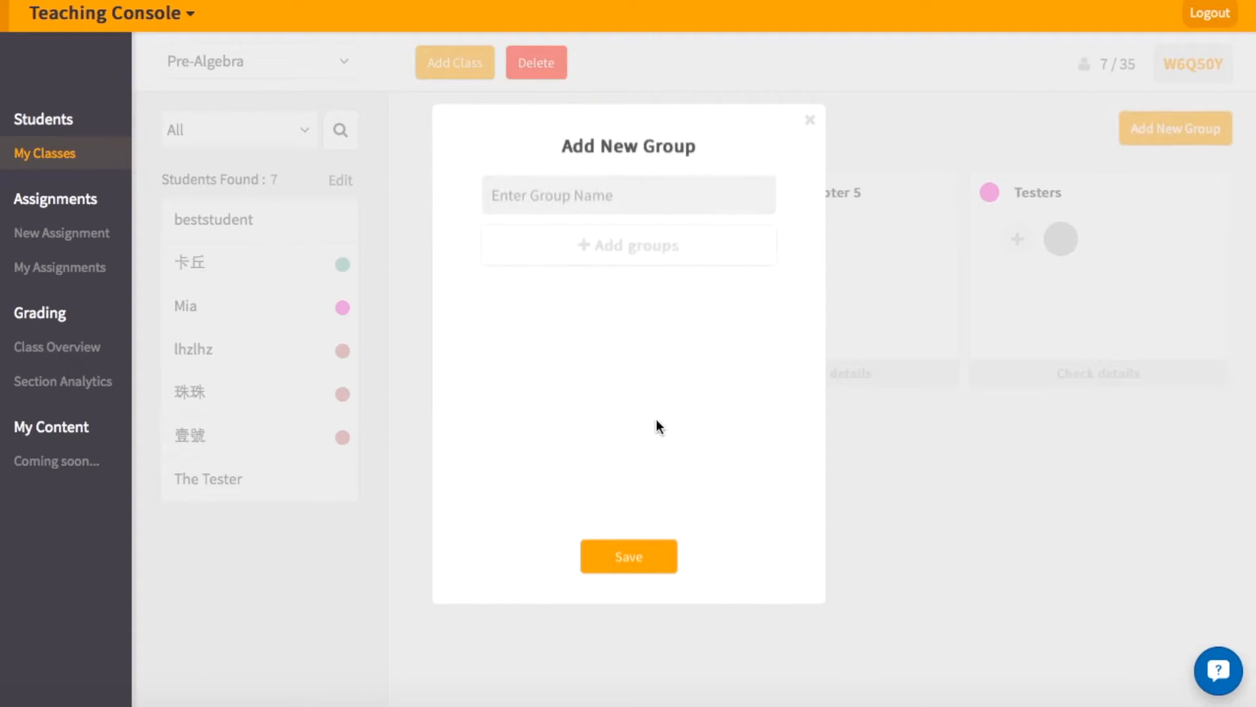
type("New Gr")
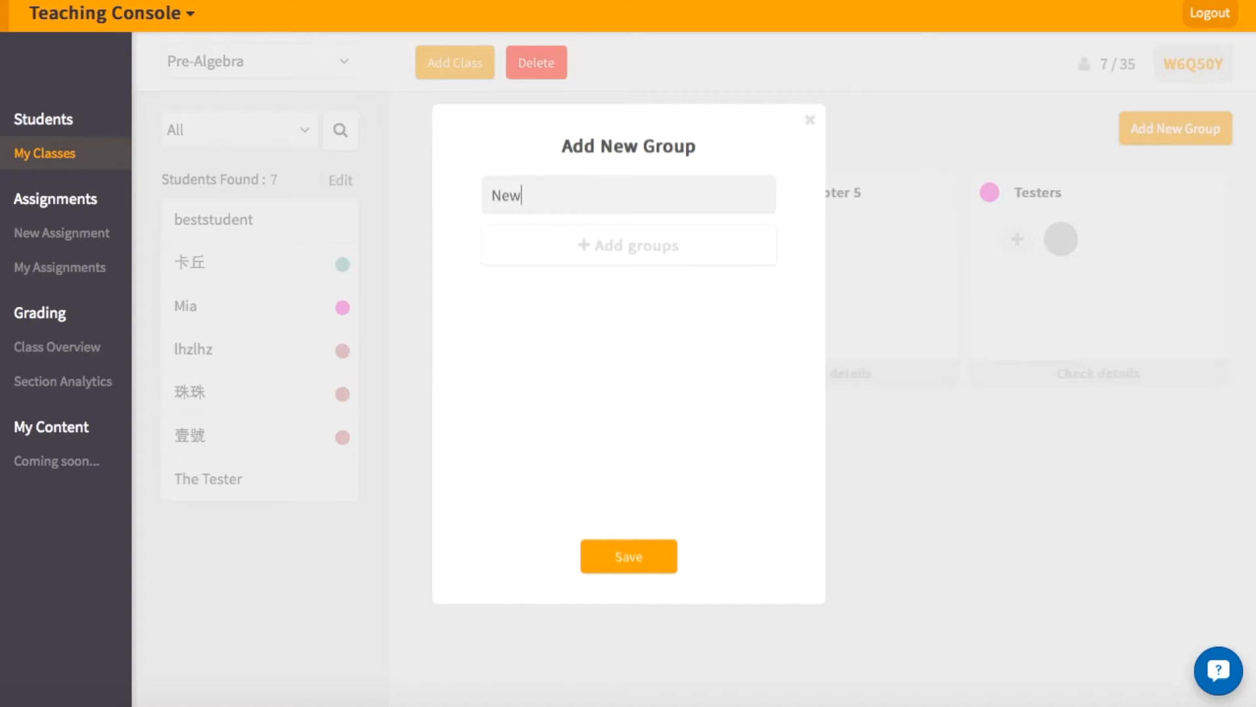
key("BackSpace")
key("BackSpace")
type("Students")
left_click(628, 561)
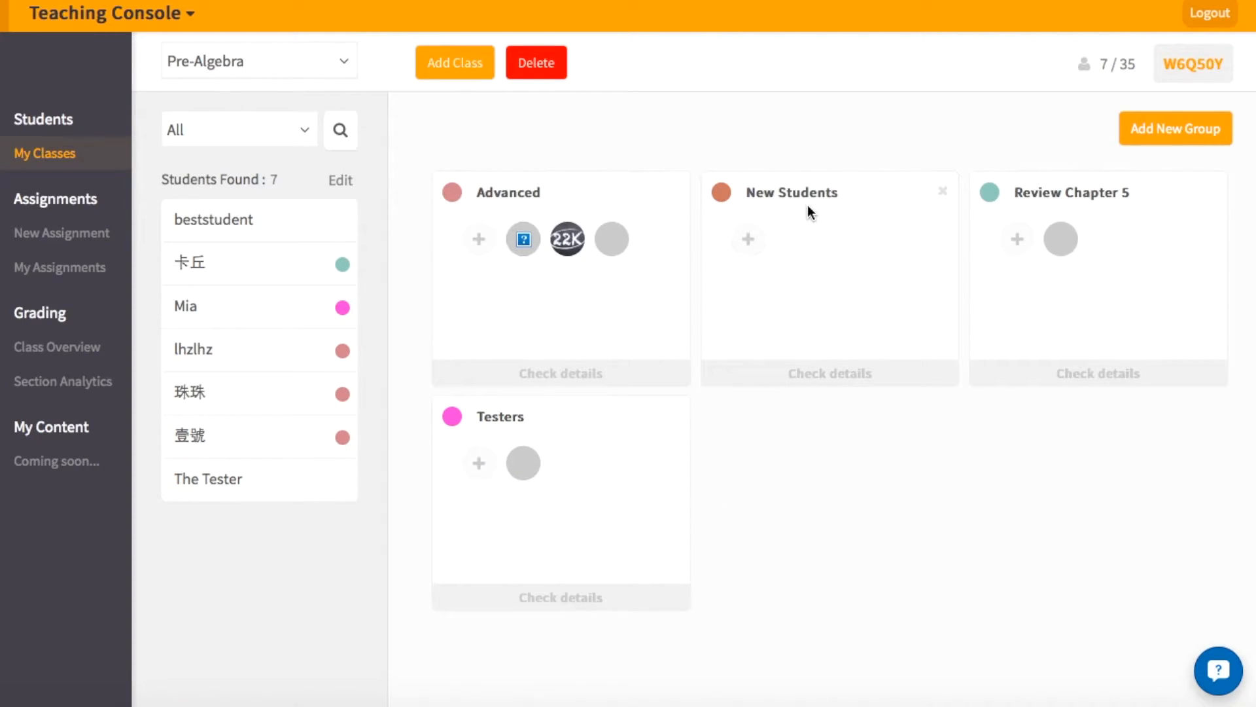
left_click_drag(303, 502, 838, 290)
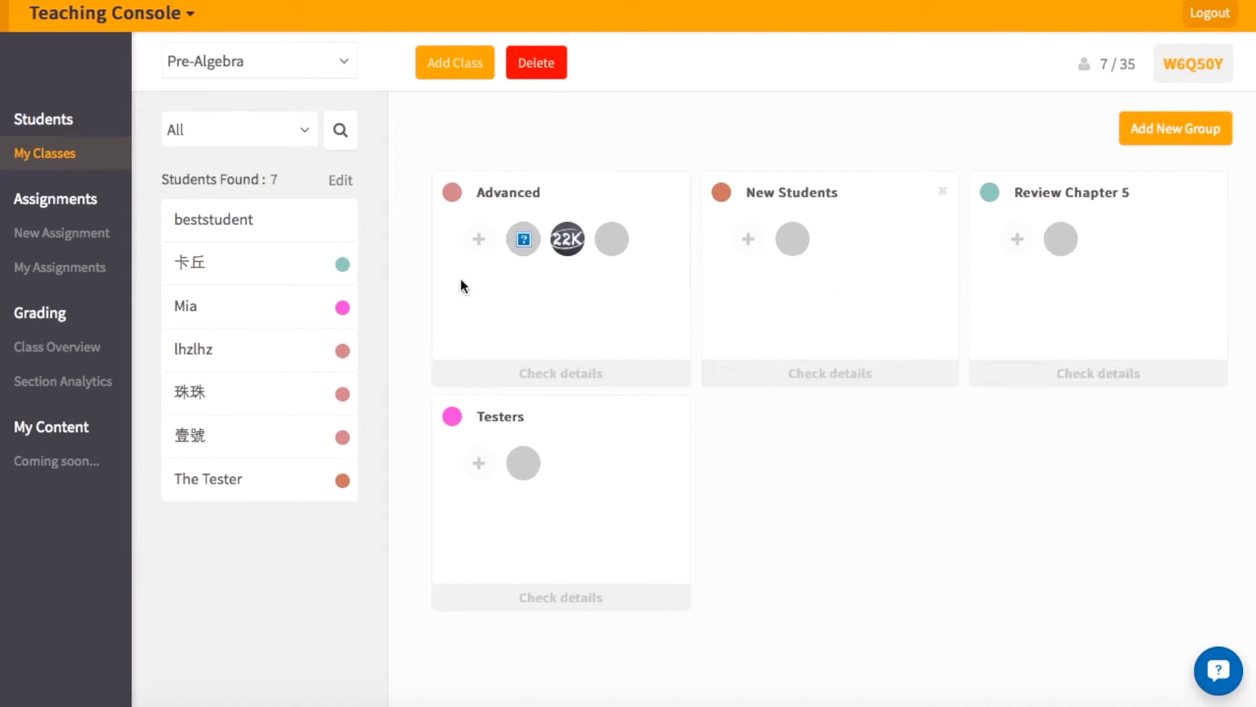
left_click_drag(272, 225, 819, 282)
Search the class's student list by a student's first name and by the keyword "best", clearing each search.
left_click(341, 131)
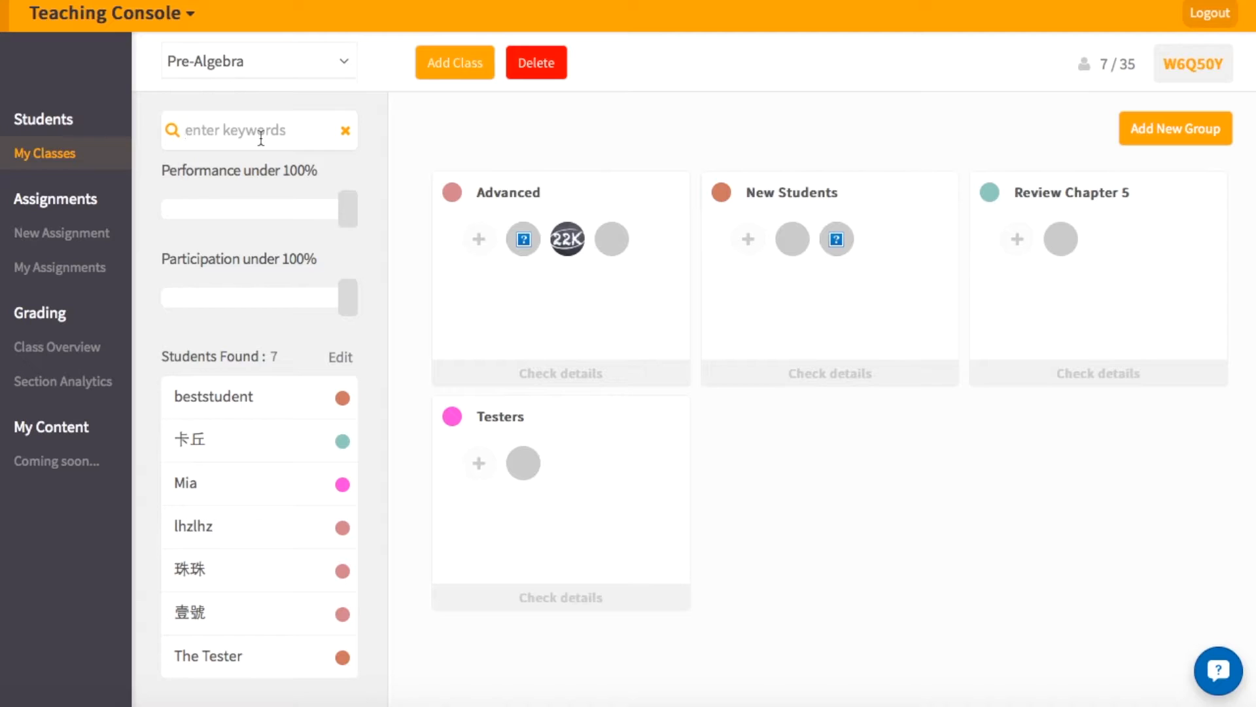
type("Mia")
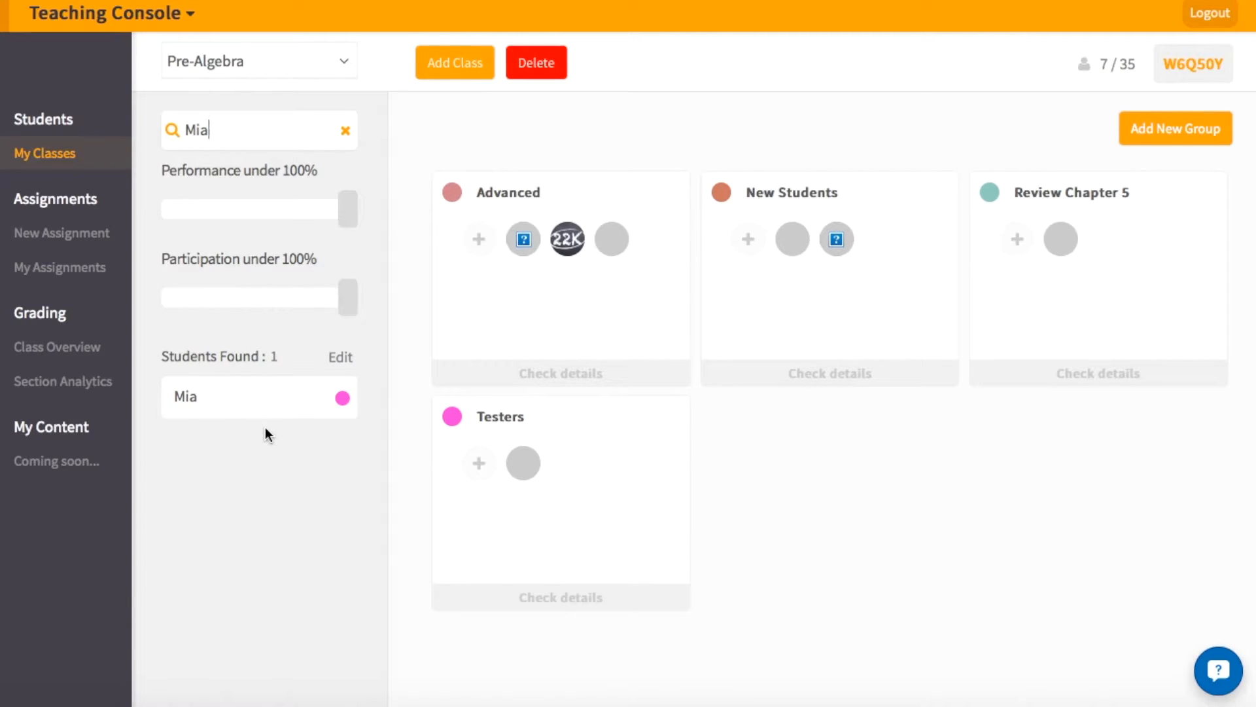
left_click_drag(212, 129, 181, 130)
key("BackSpace")
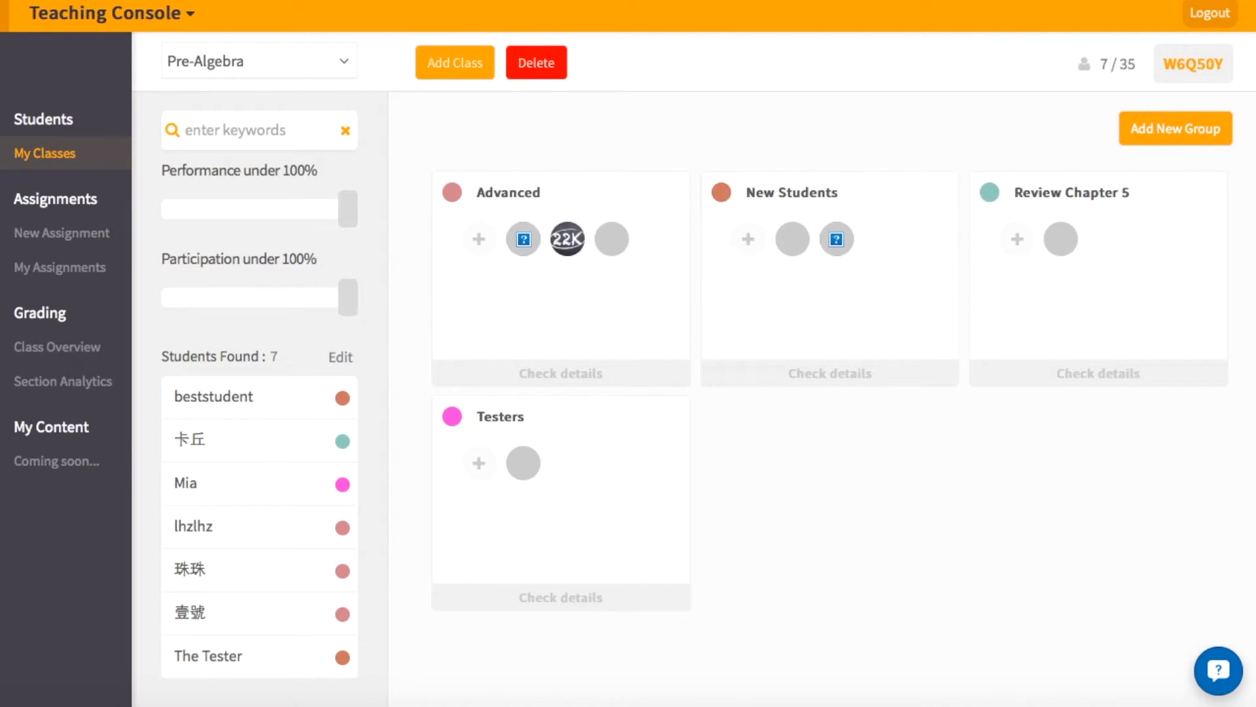
type("best")
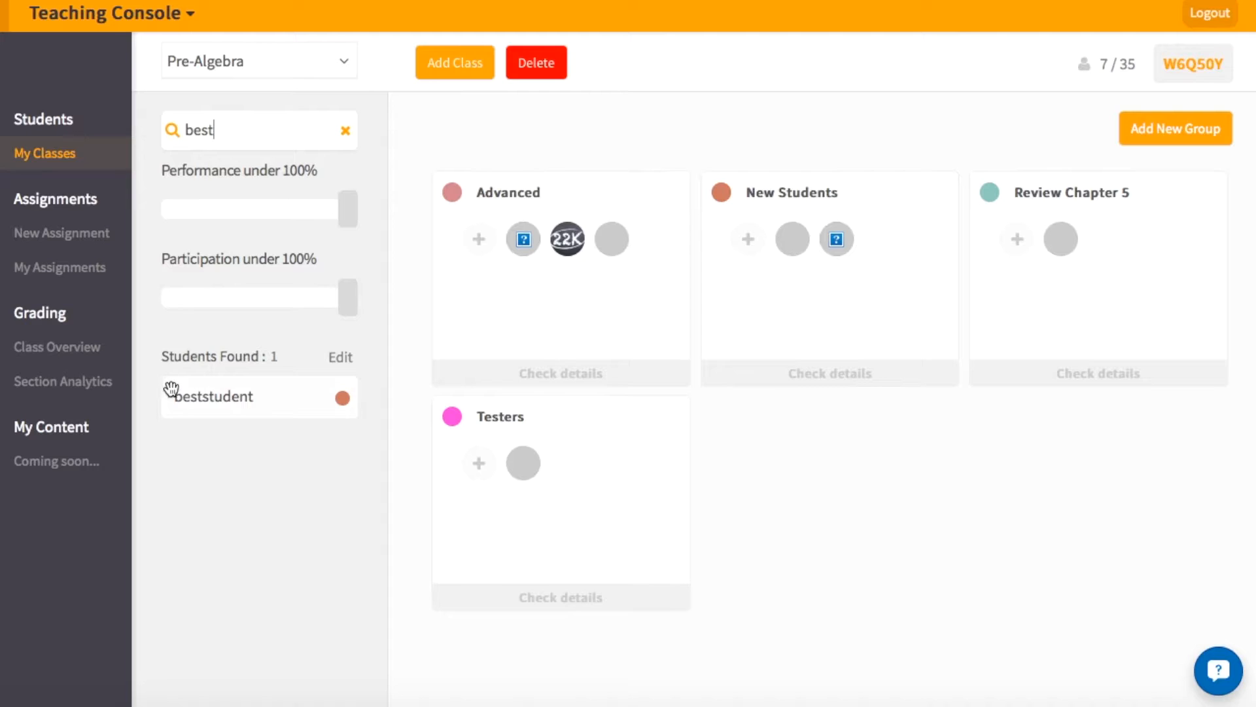
key("BackSpace")
key("BackSpace")
key("BackSpace")
key("BackSpace")
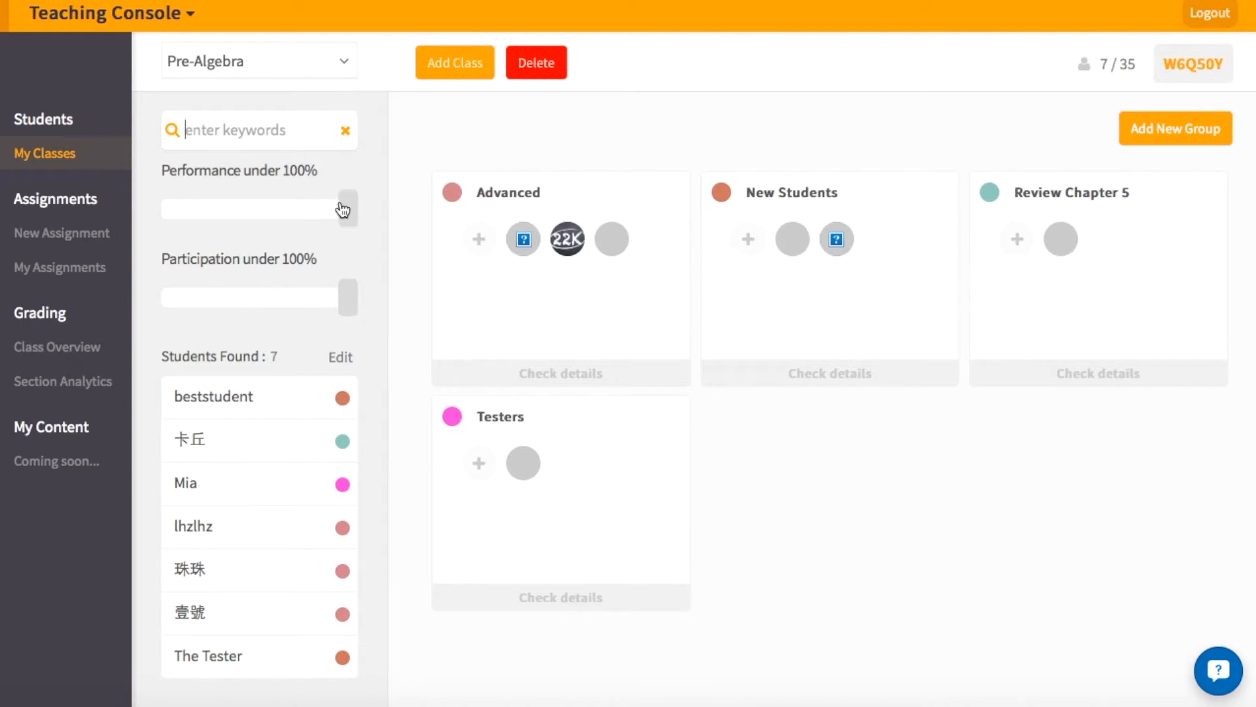
Filter the student list by performance under 51%, and try other performance and participation thresholds.
left_click_drag(347, 211, 262, 211)
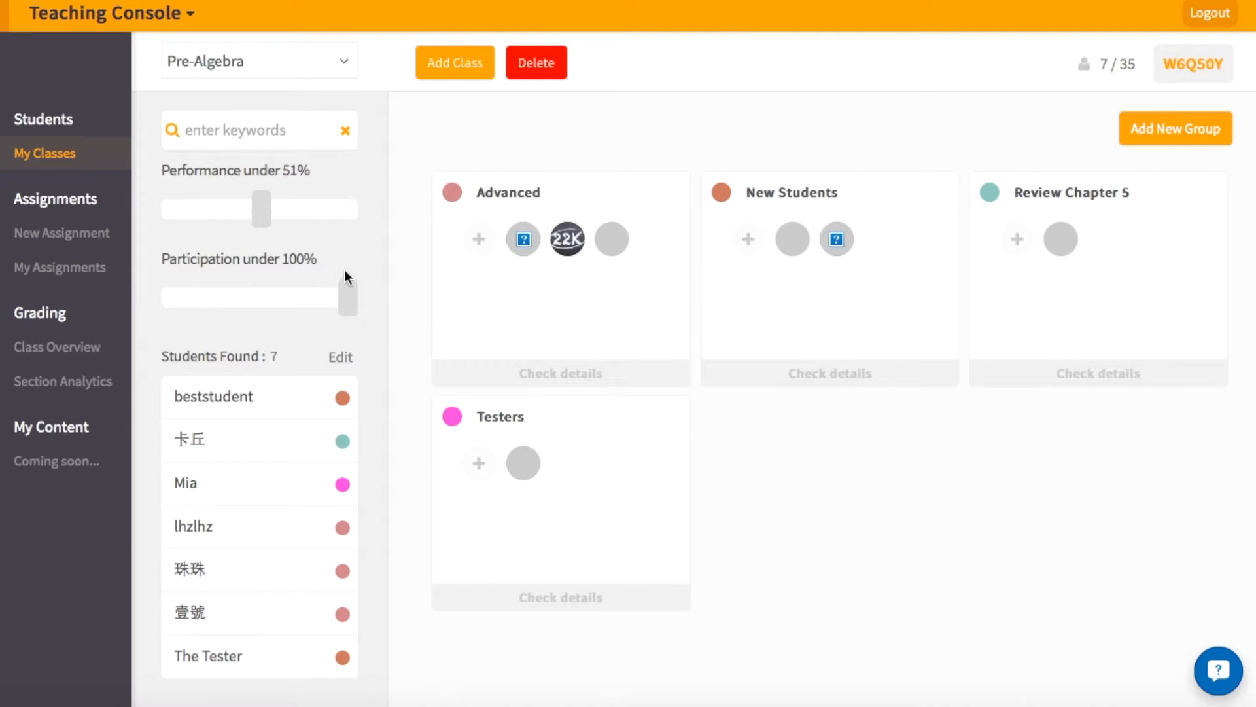
left_click_drag(349, 289, 193, 294)
left_click_drag(261, 218, 313, 224)
left_click_drag(191, 309, 265, 310)
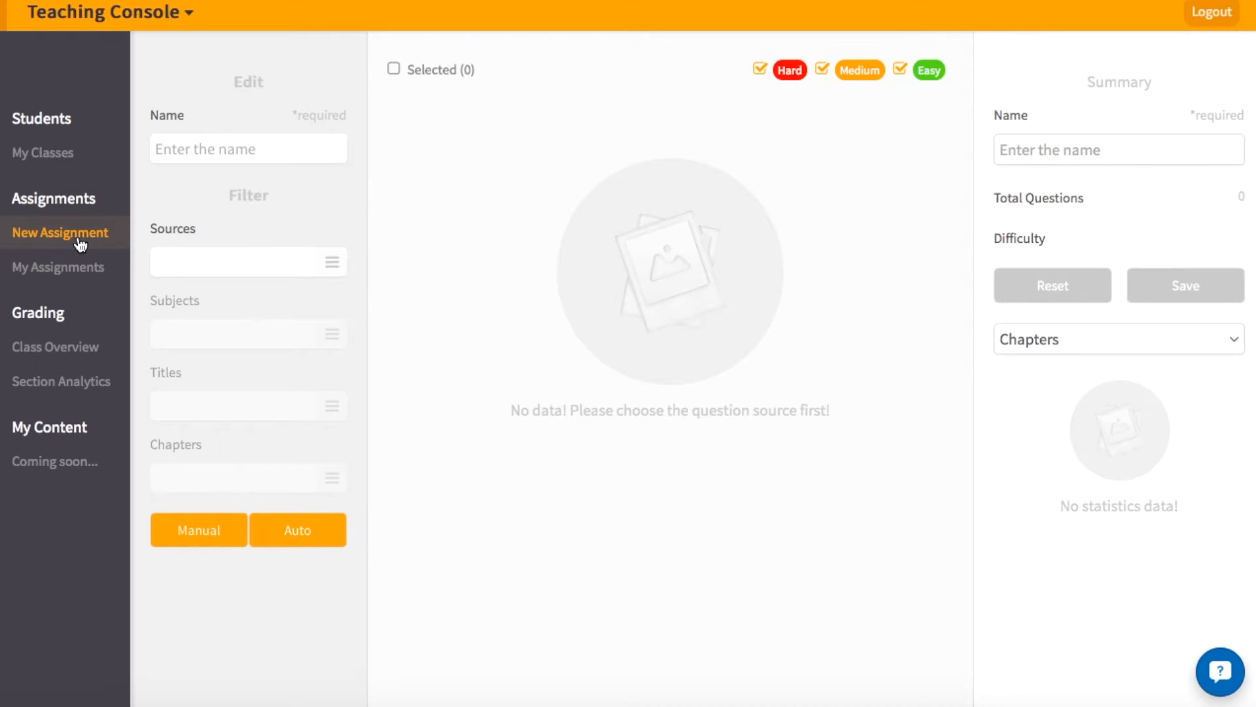
Name the new assignment Homework.
left_click(197, 150)
type("Homework")
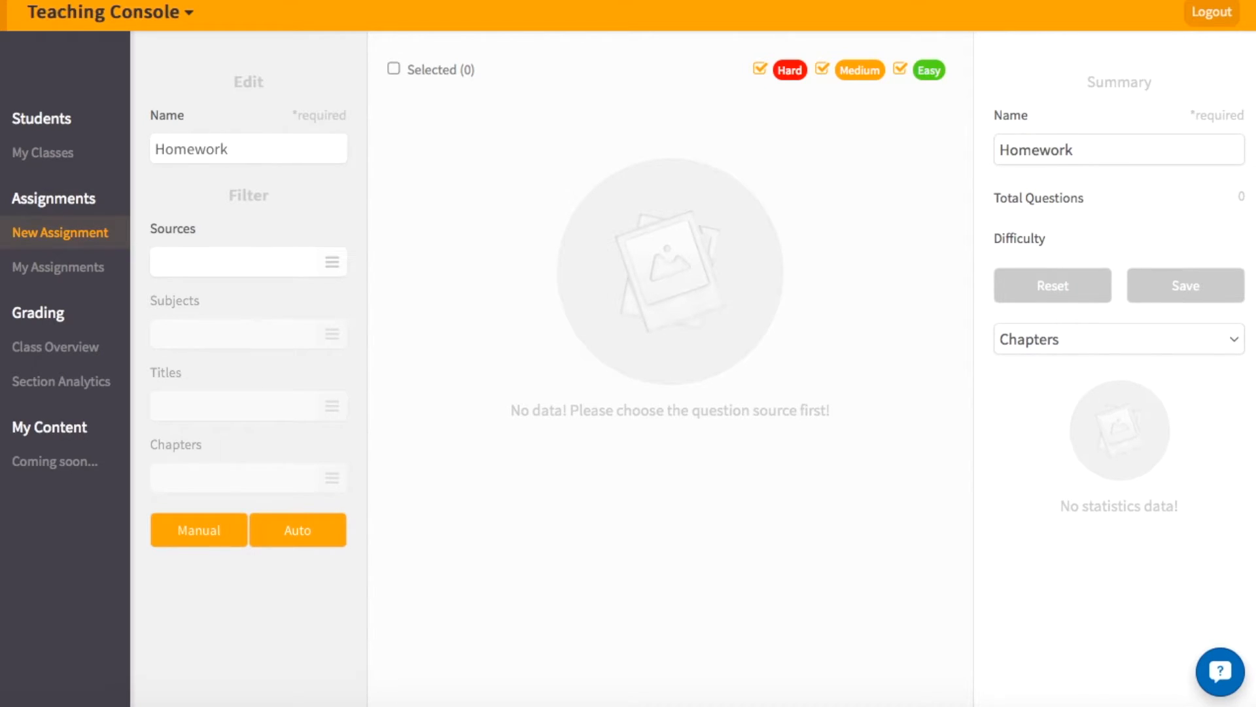
Complete the new assignment's name as Homework Math.
type(" M")
key("BackSpace")
type("A")
key("BackSpace")
type("Math")
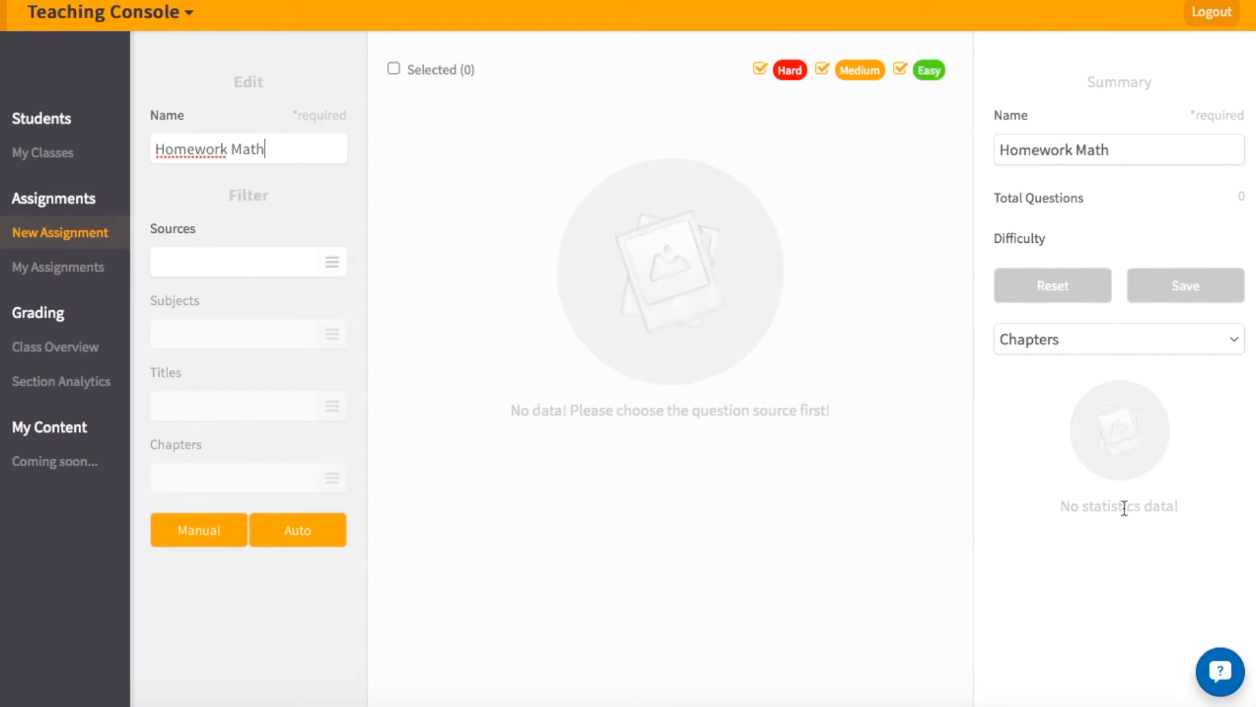
Filter the question bank to source Saddleback, subject Pre-Algebra and title Math Skills: Pre-Algebra.
left_click(265, 262)
left_click(404, 251)
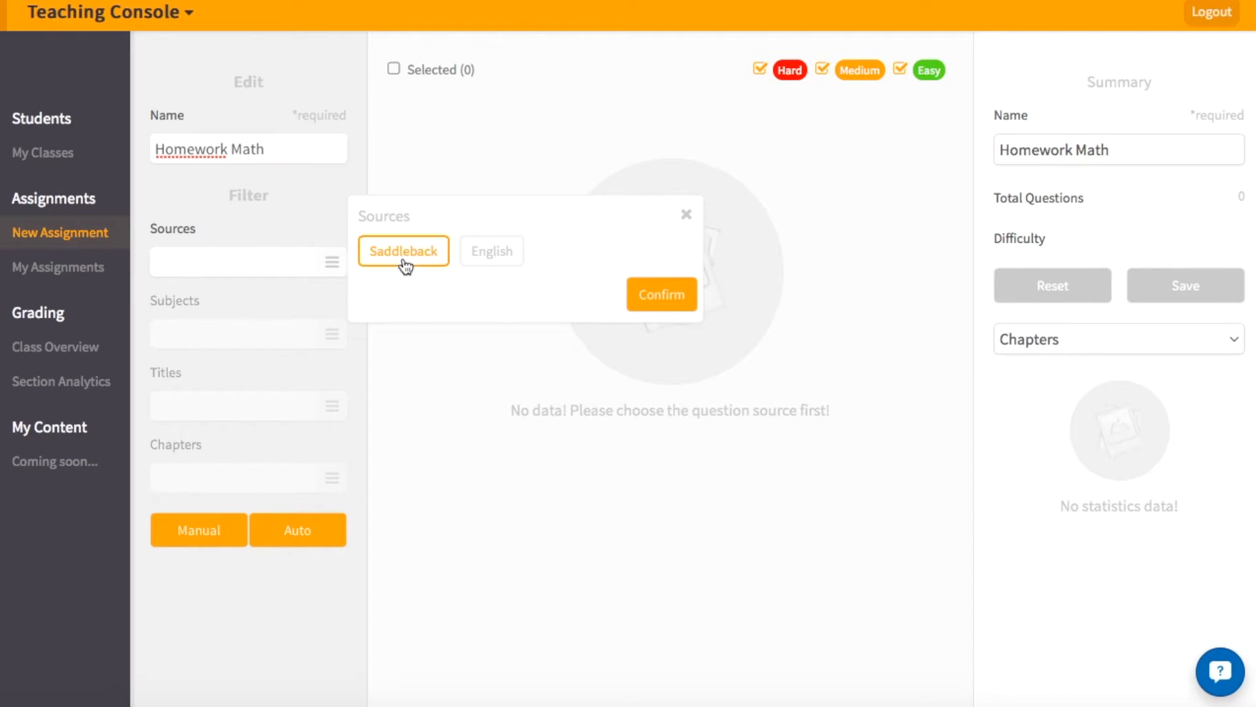
left_click(640, 298)
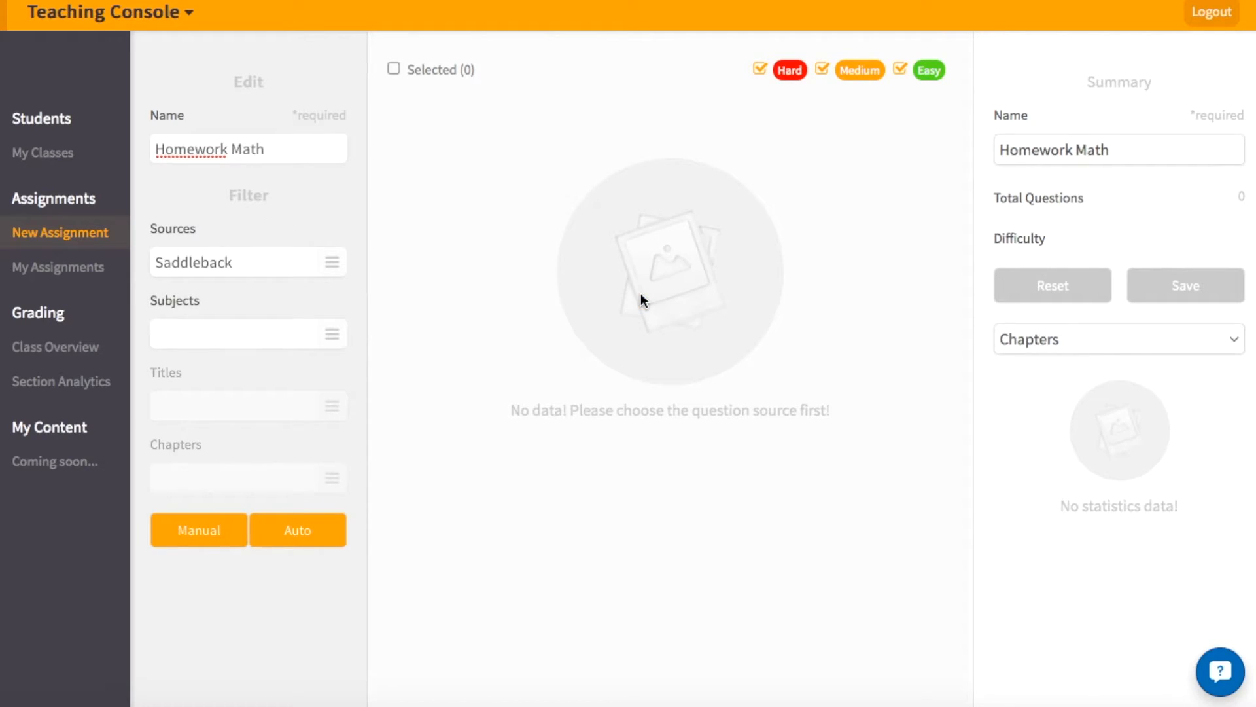
left_click(335, 347)
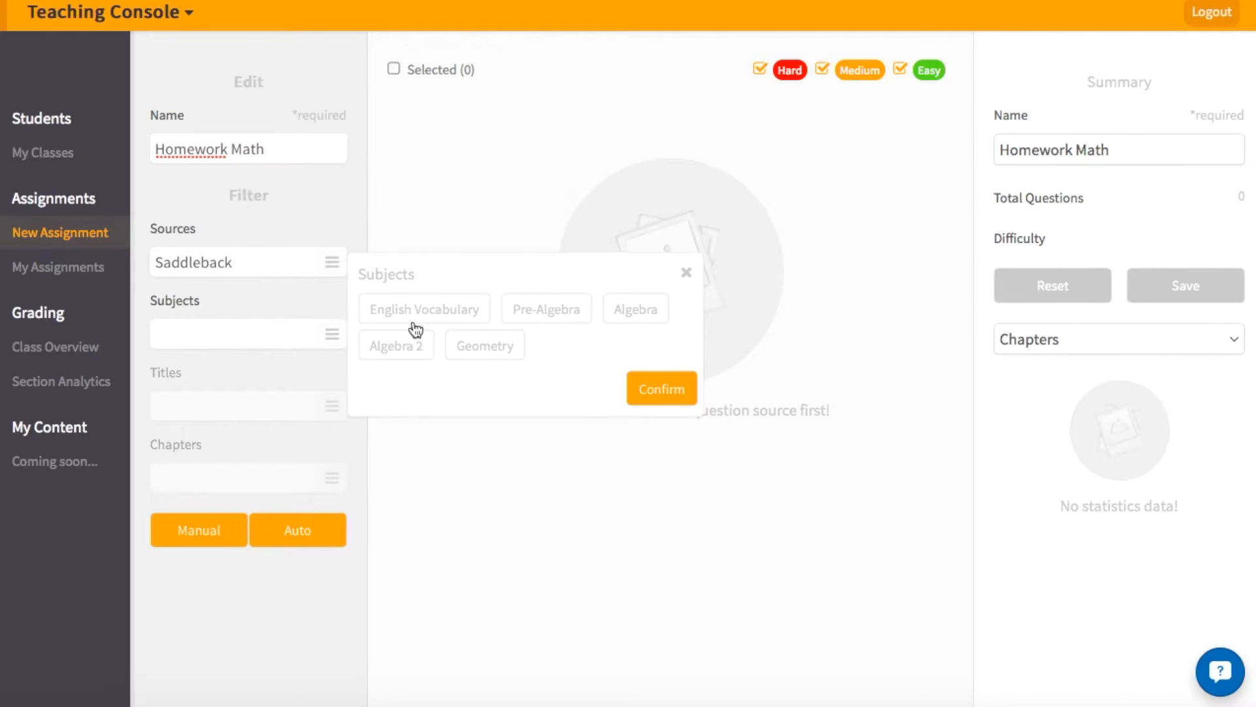
left_click(559, 311)
left_click(648, 386)
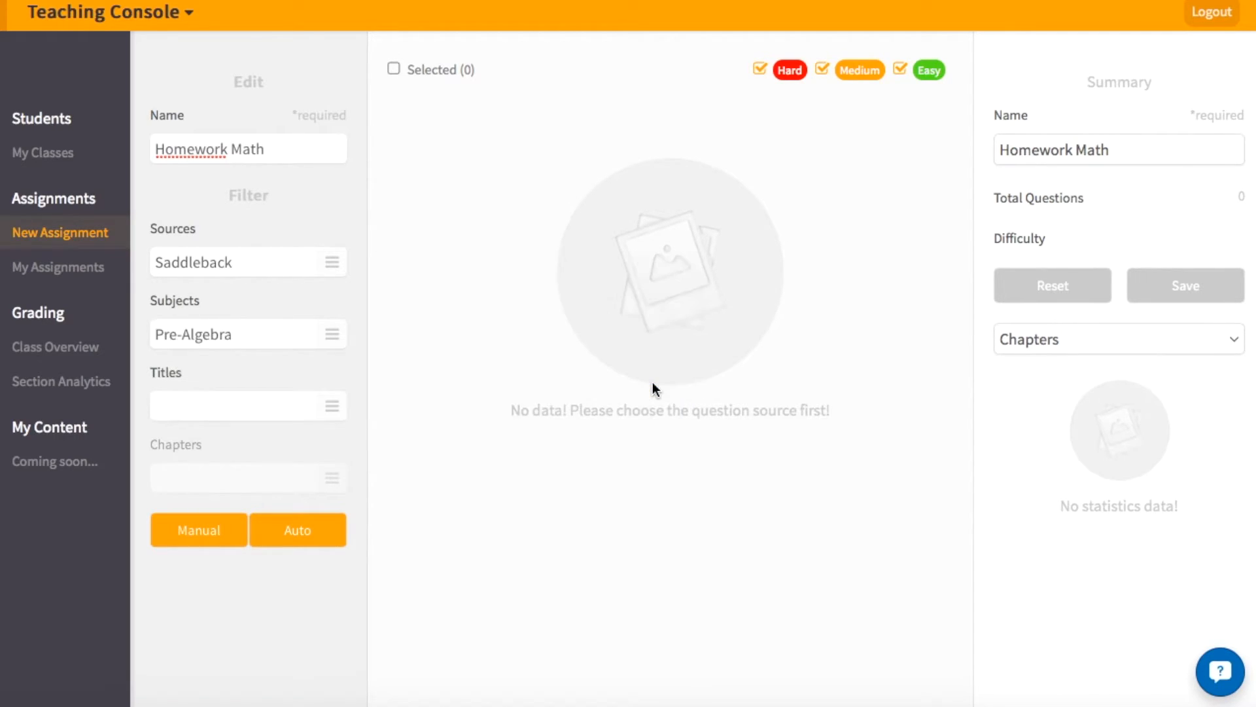
left_click(332, 407)
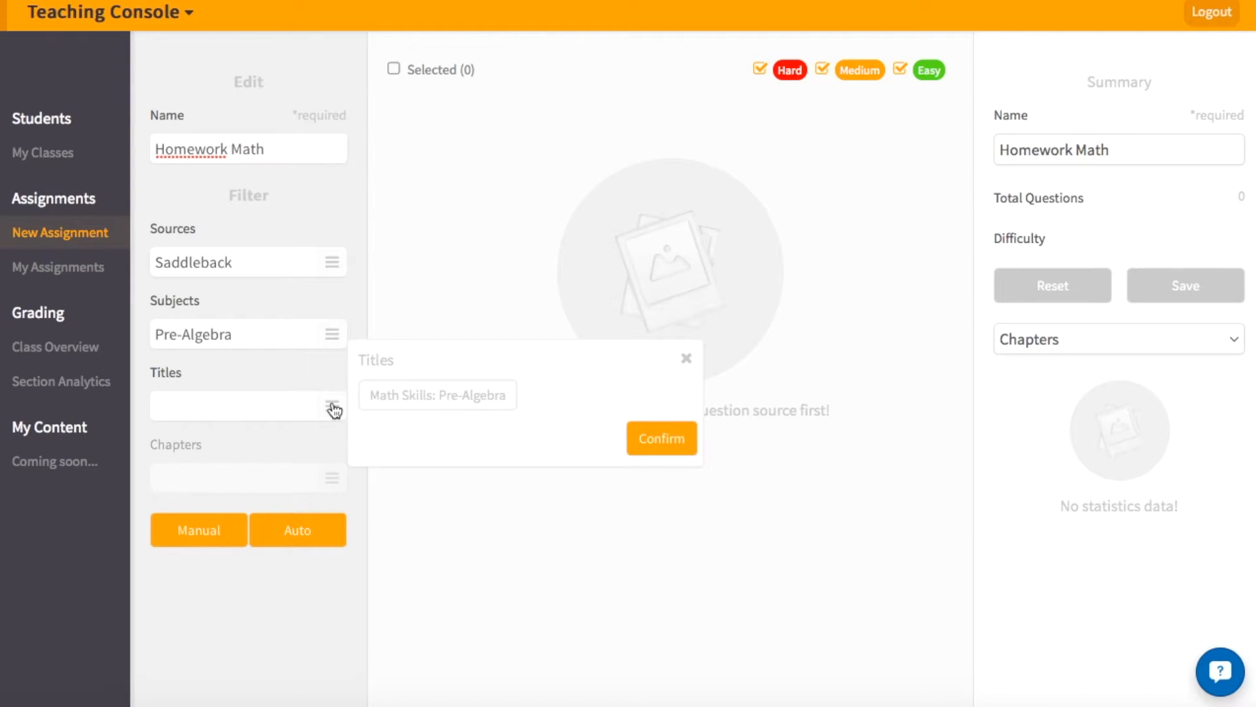
left_click(383, 410)
left_click(651, 453)
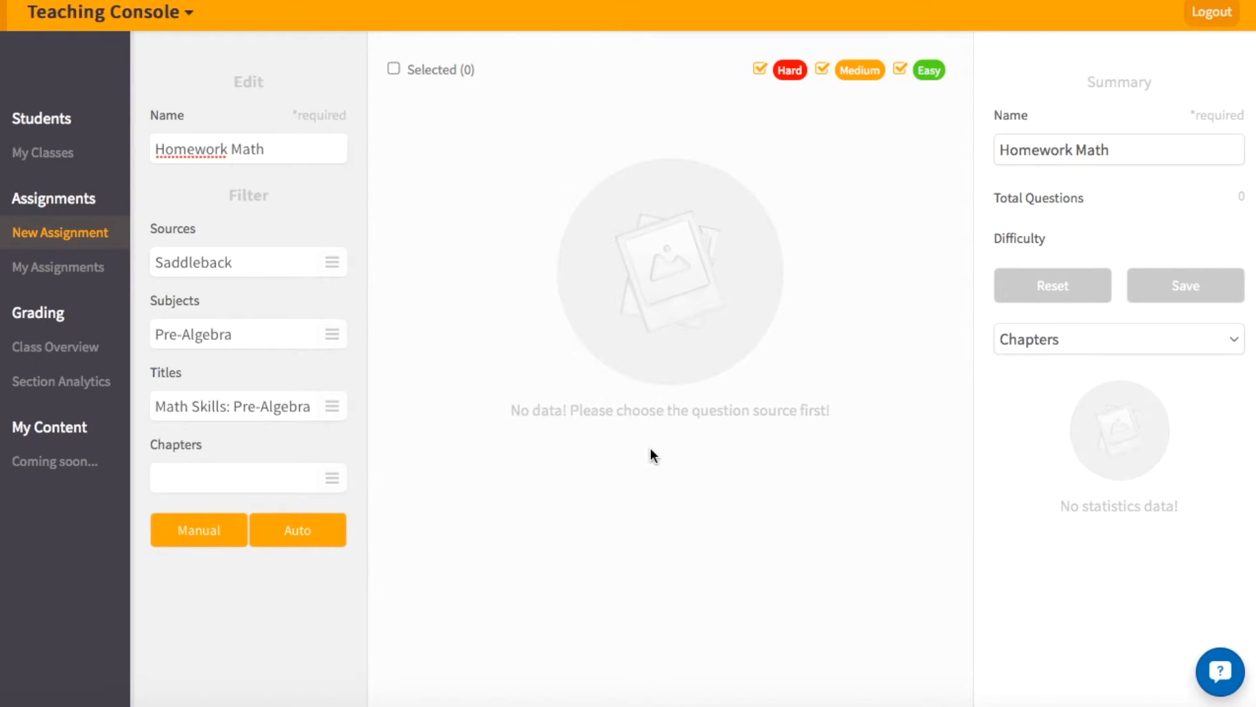
Limit the chapters to Square Roots, Order of Operations, Divisibility Rules, Number Patterns - Arithmetic and Number Patterns - Geometric.
left_click(331, 487)
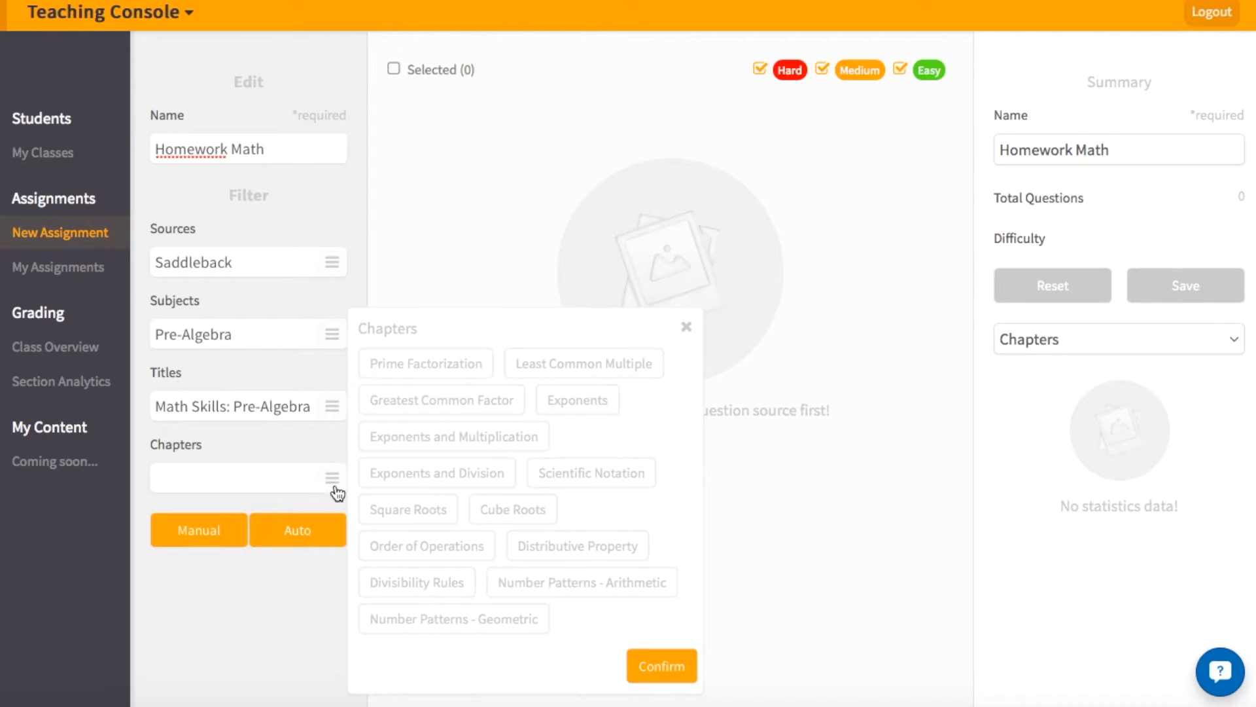
left_click(387, 511)
left_click(412, 545)
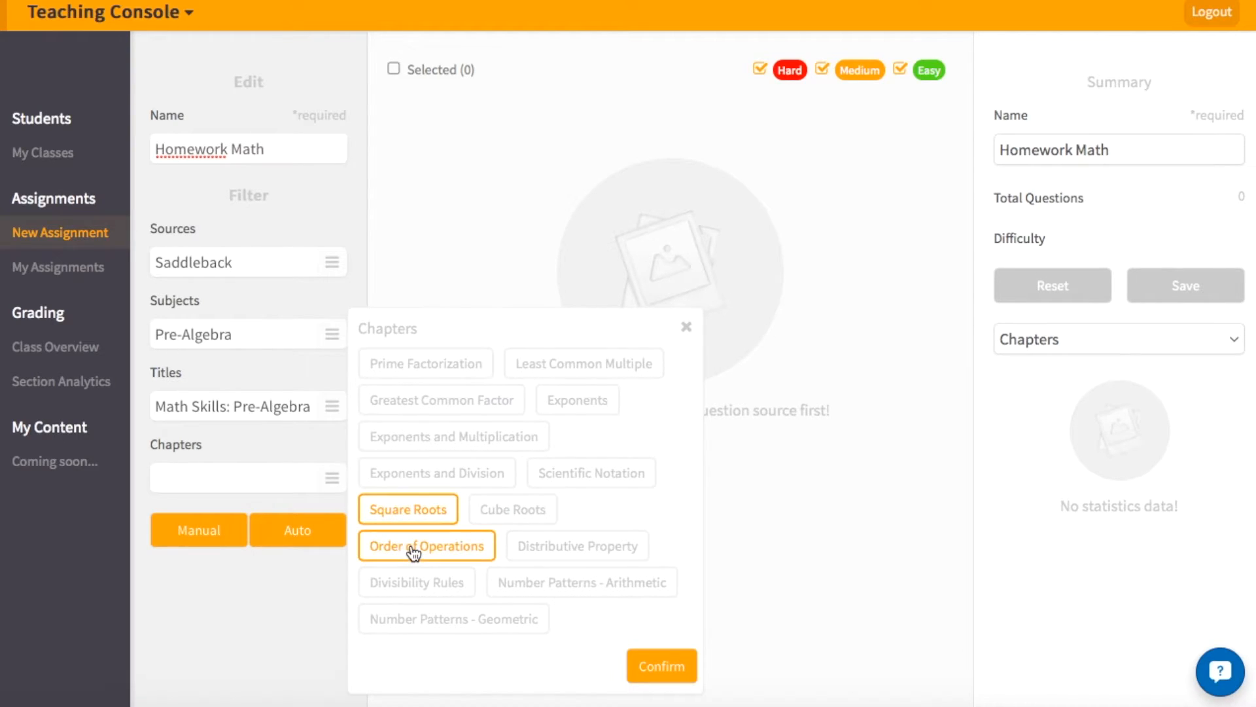
left_click(420, 585)
left_click(547, 586)
left_click(472, 627)
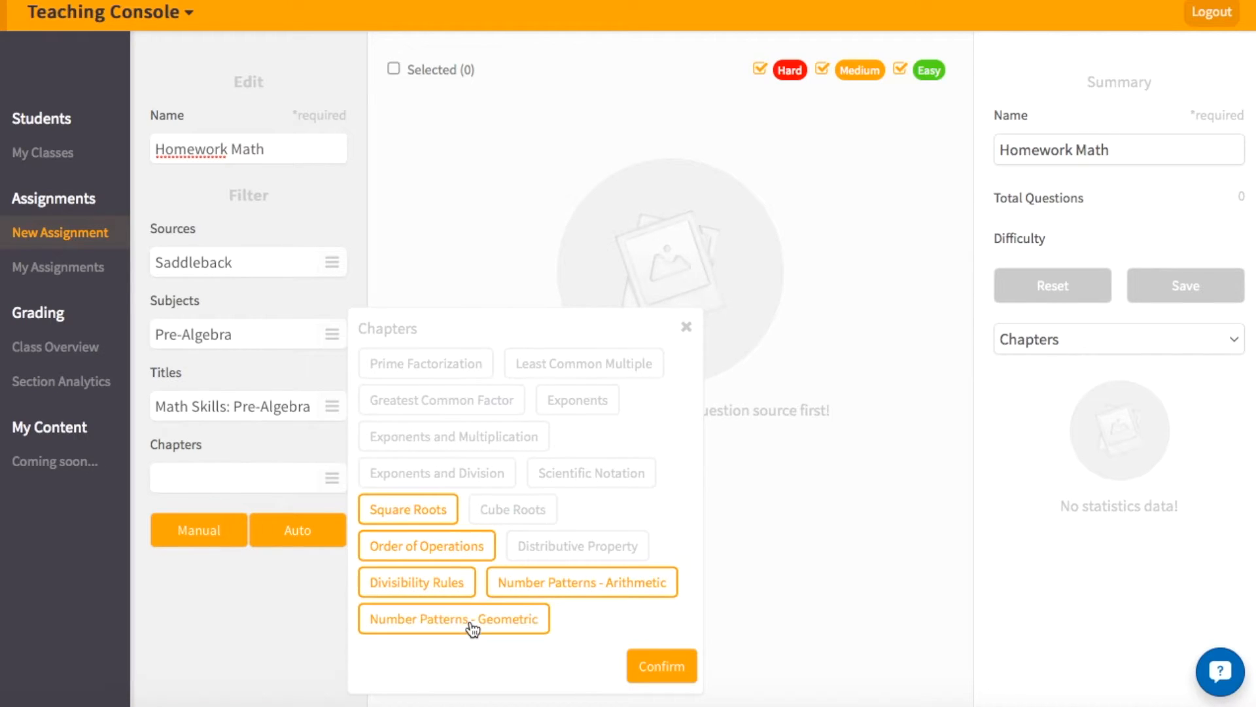
left_click(655, 671)
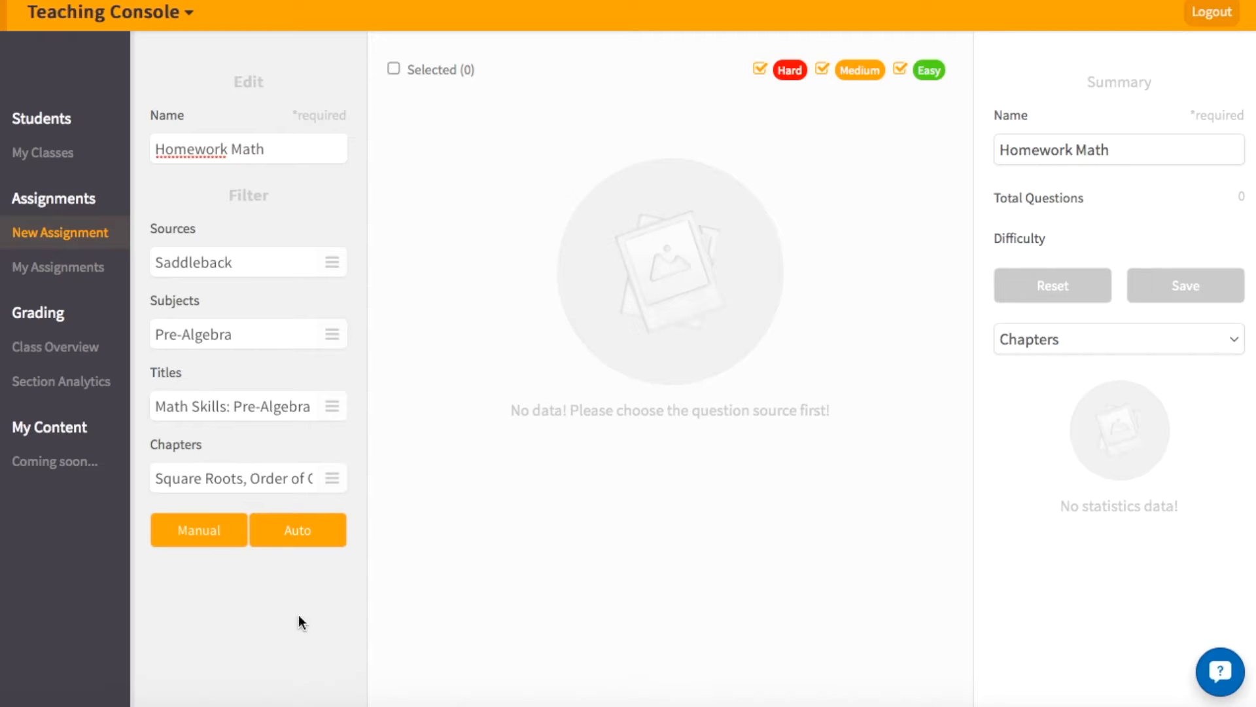
Generate an automatic question selection with 10 easy, 10 medium and 5 hard questions.
left_click(193, 541)
left_click(288, 541)
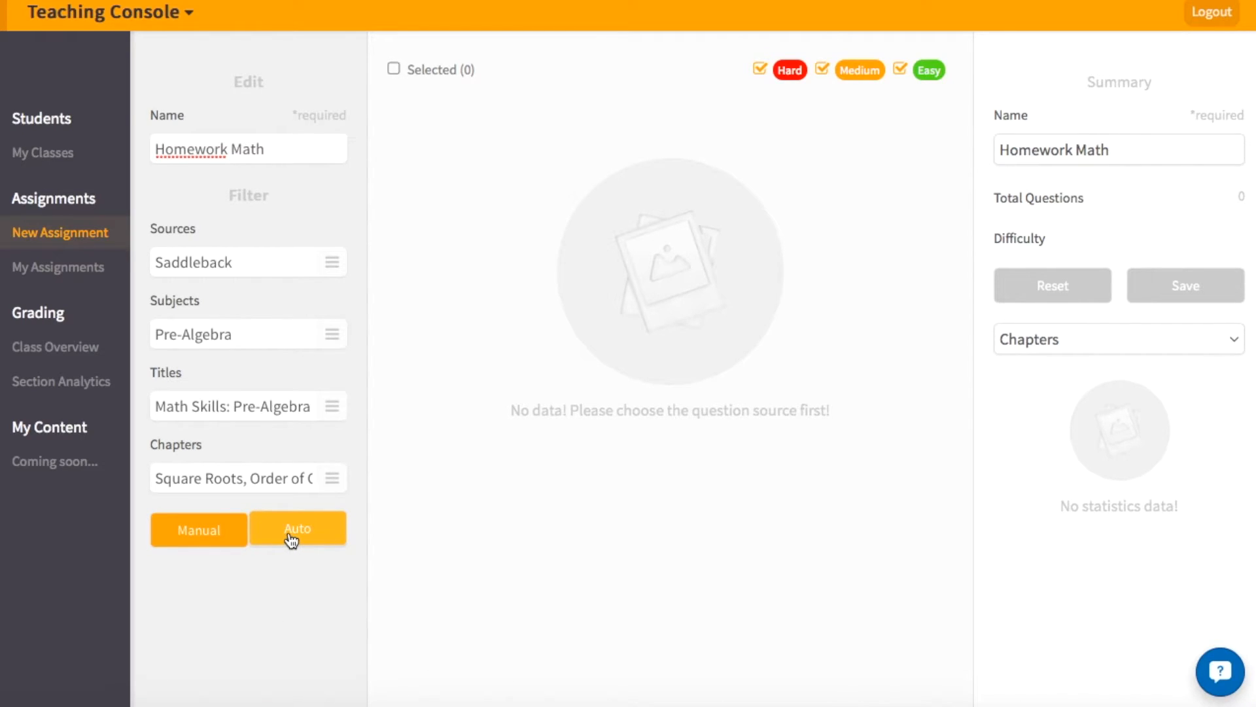
left_click(290, 541)
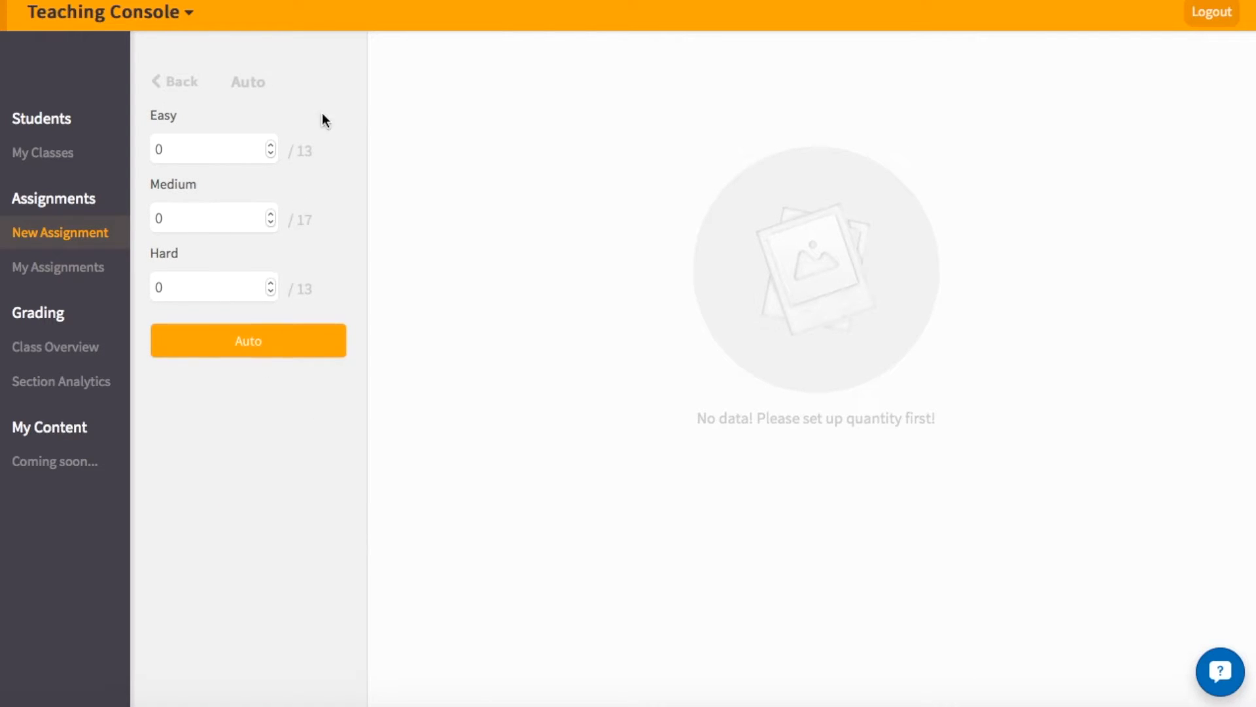
double_click(163, 149)
type("1010")
left_click(191, 288)
key("BackSpace")
type("5")
left_click(255, 352)
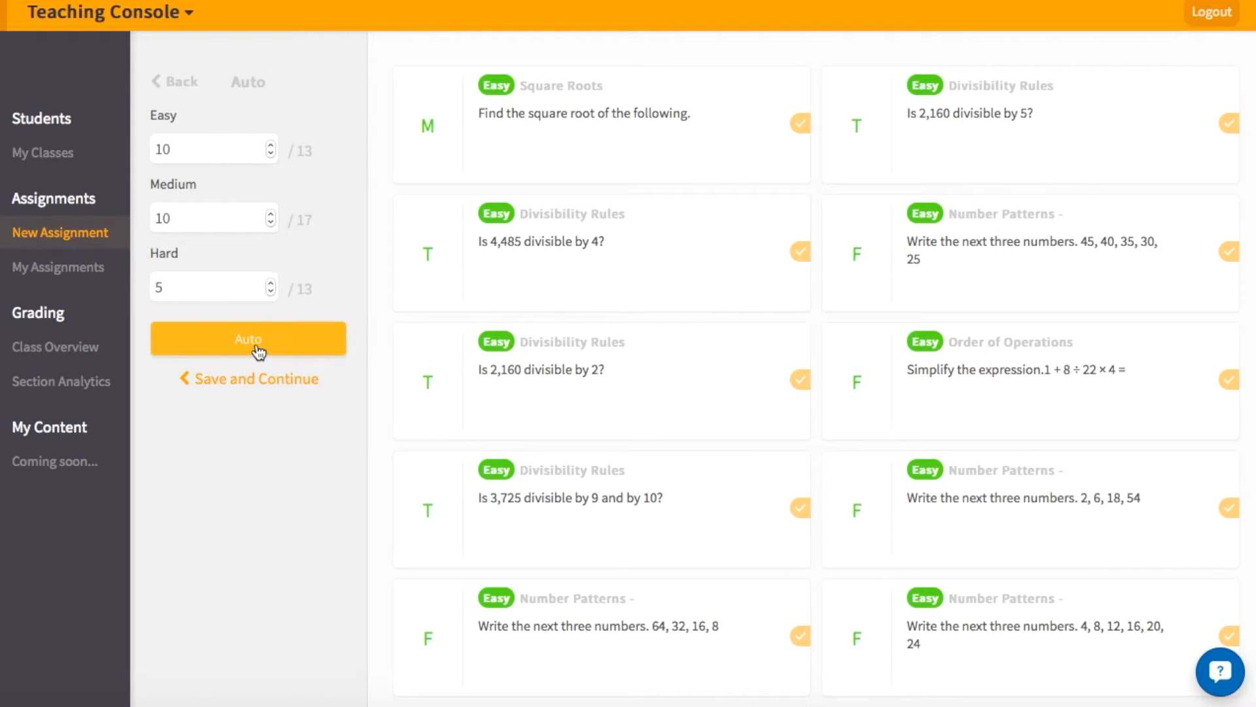
Review the automatically selected easy, medium and hard questions.
scroll(730, 465, "down", 1)
scroll(730, 465, "down", 10)
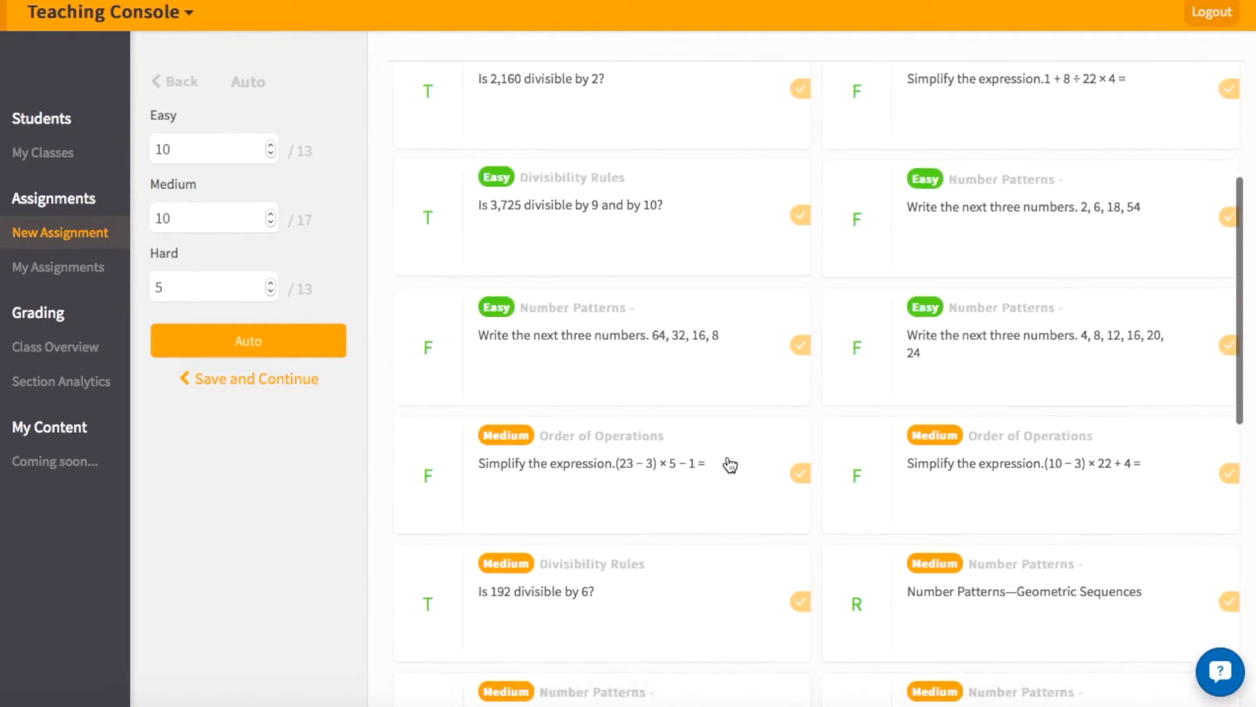
scroll(731, 465, "up", 7)
scroll(730, 464, "up", 4)
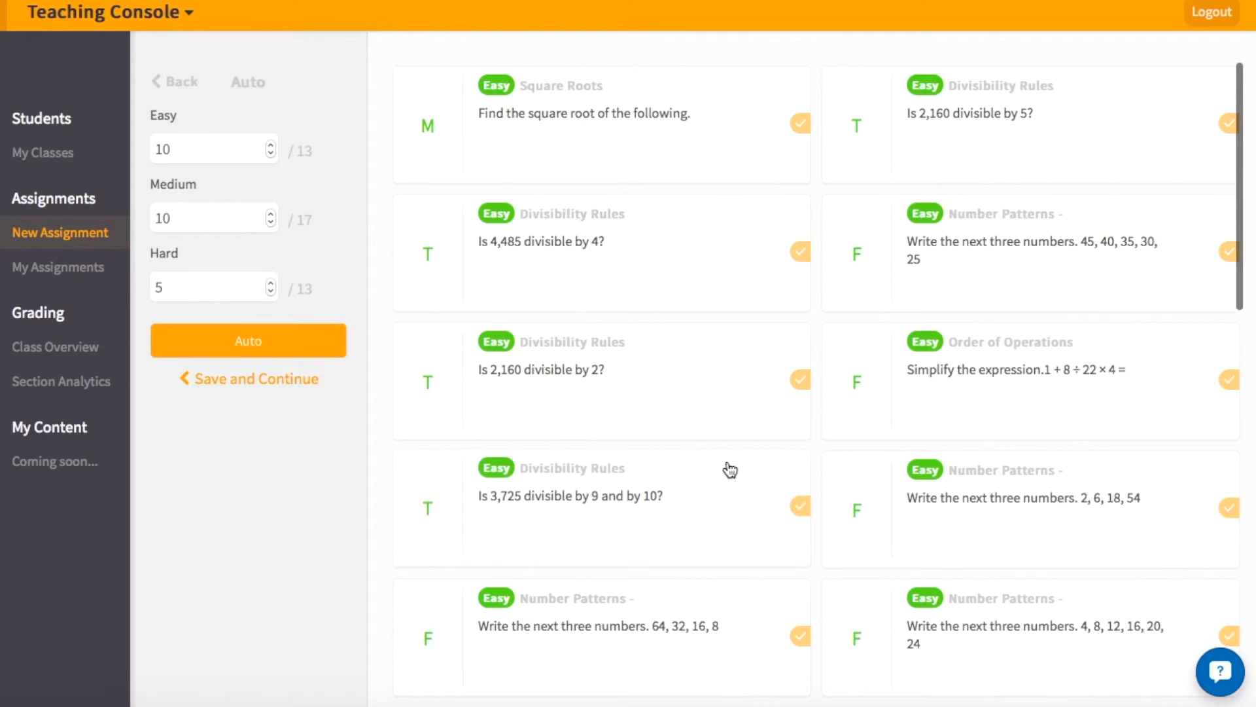
scroll(730, 464, "down", 10)
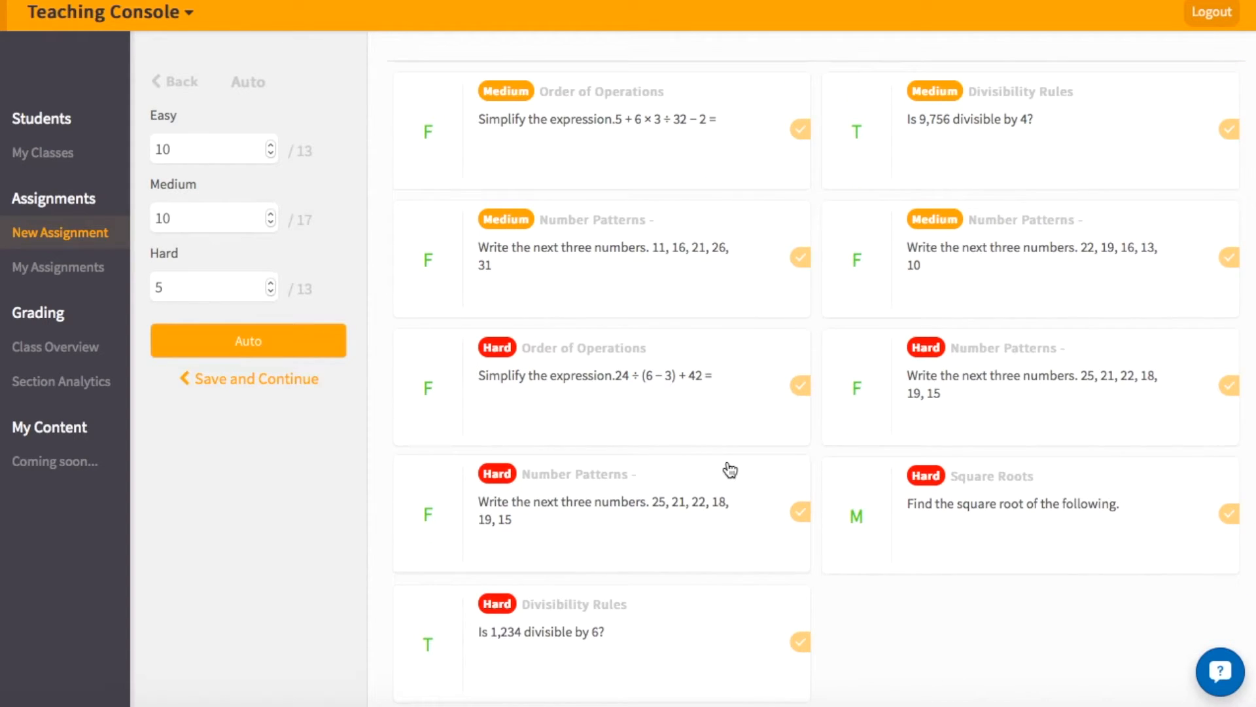
scroll(524, 383, "up", 8)
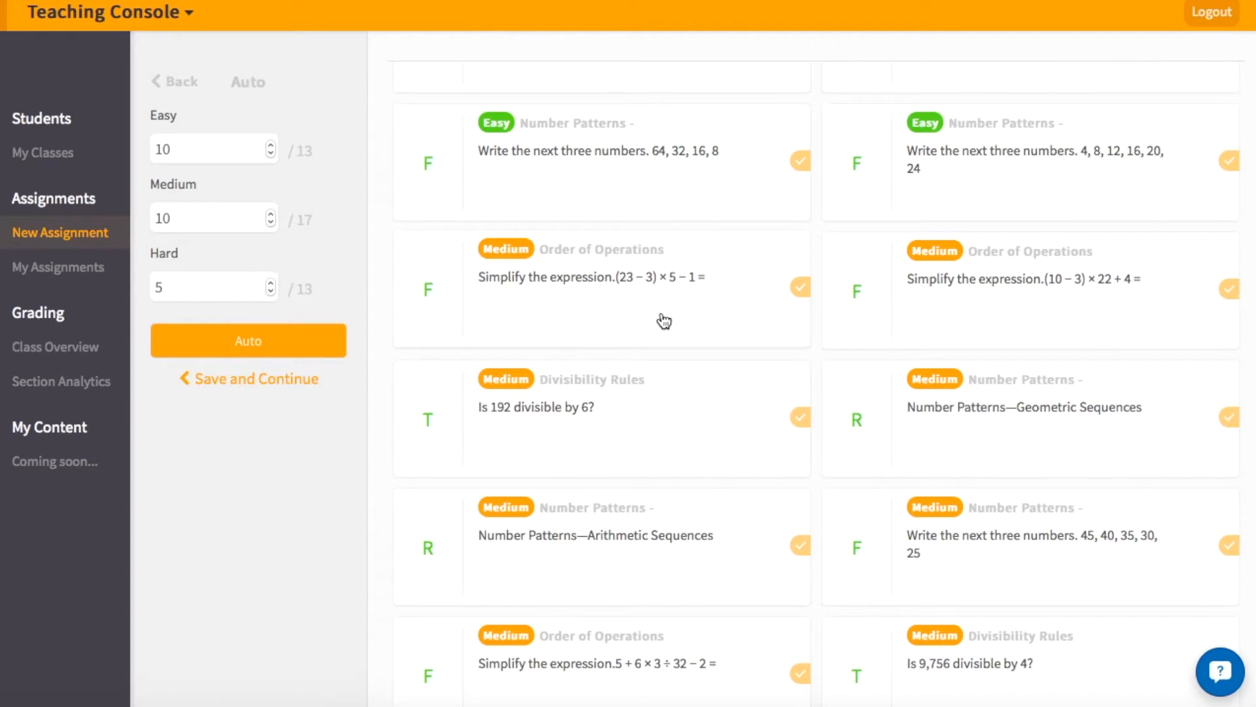
scroll(665, 321, "up", 3)
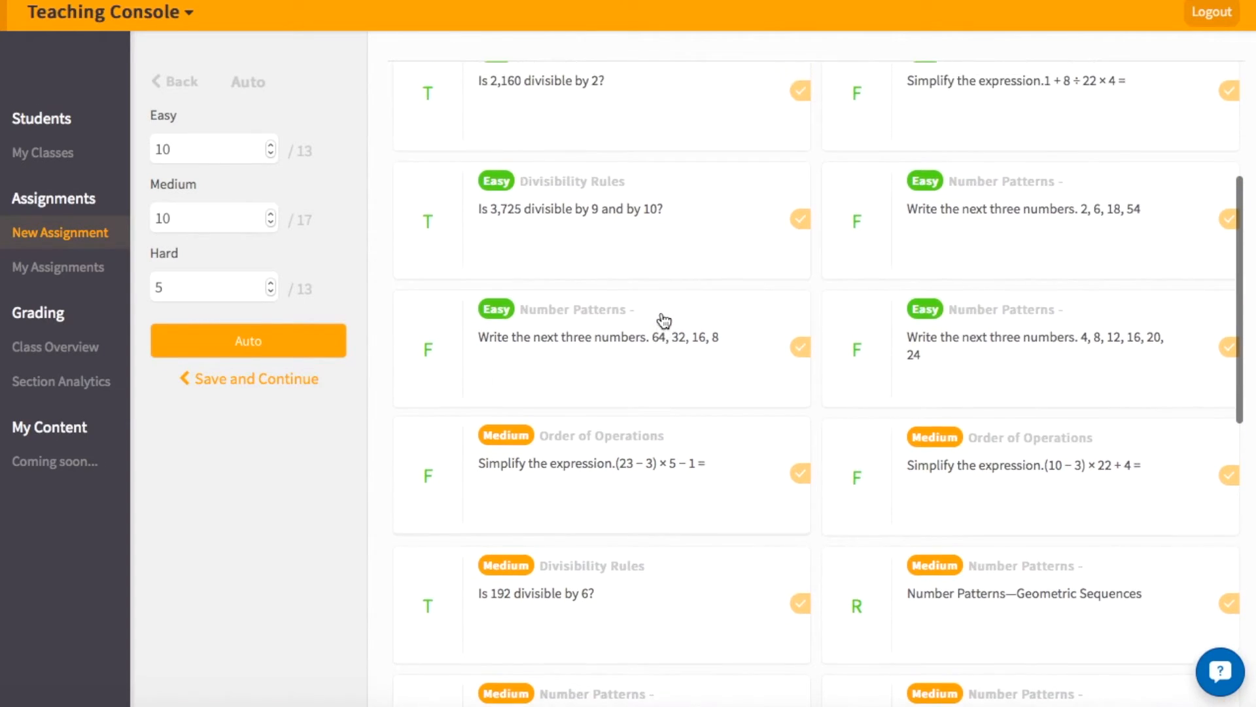
Save the automatic selection and add the medium R-type question titled Square Roots to the assignment.
left_click(283, 382)
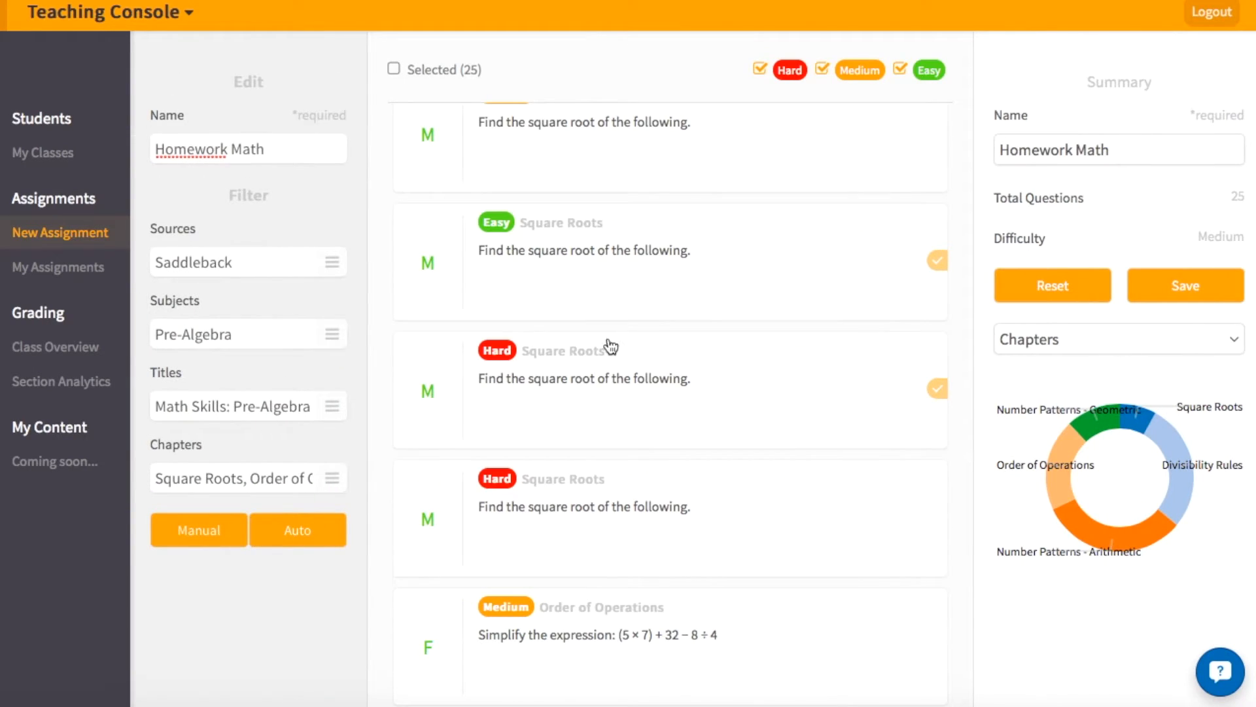
scroll(666, 339, "up", 4)
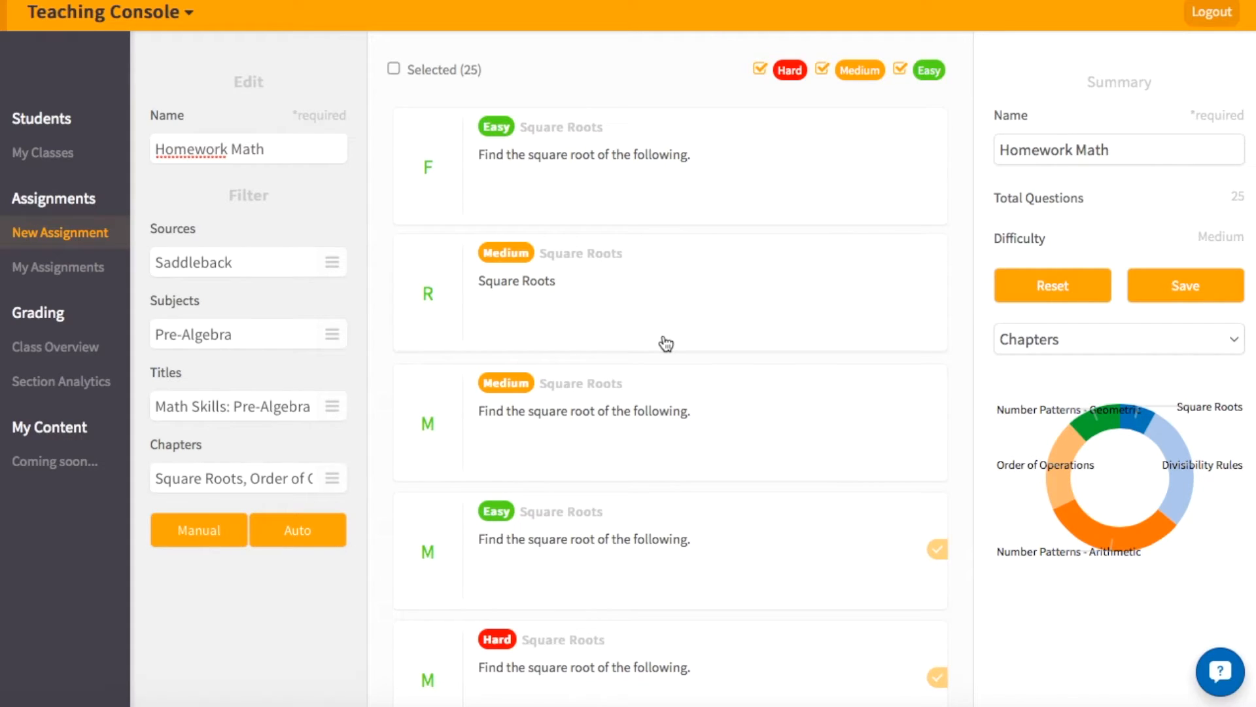
left_click(754, 318)
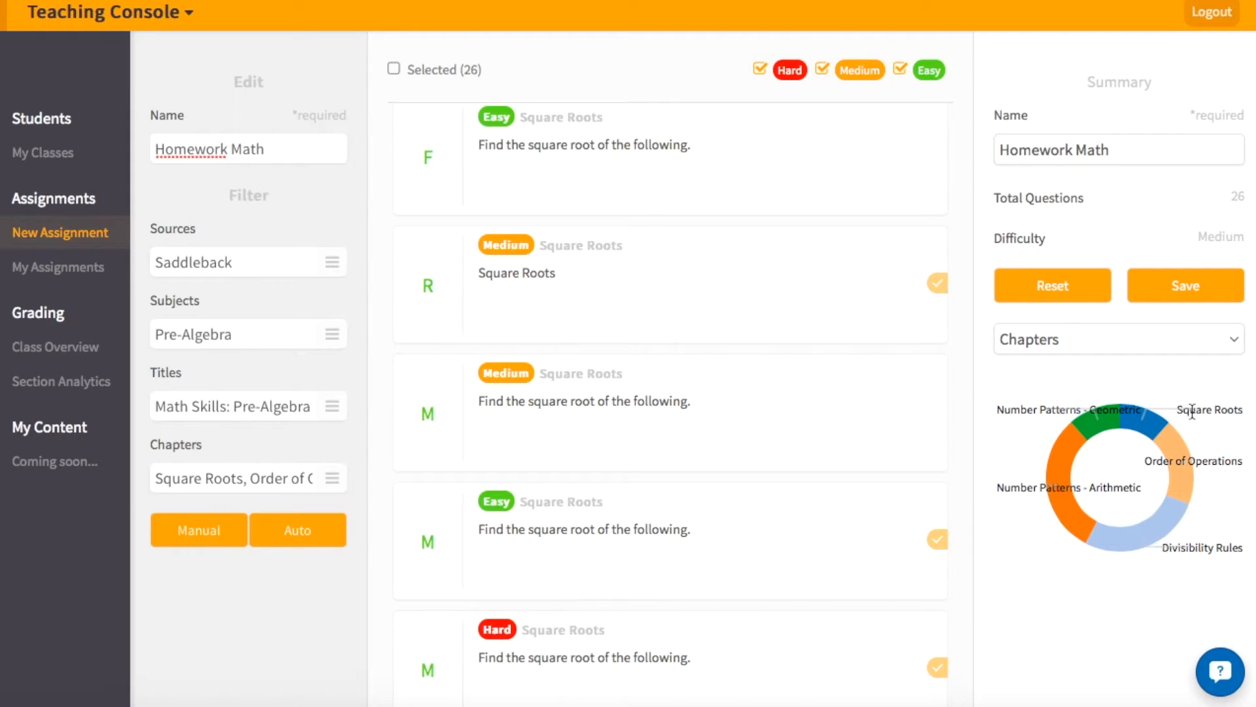
View the assignment summary chart by difficulty and by question type.
left_click(1057, 337)
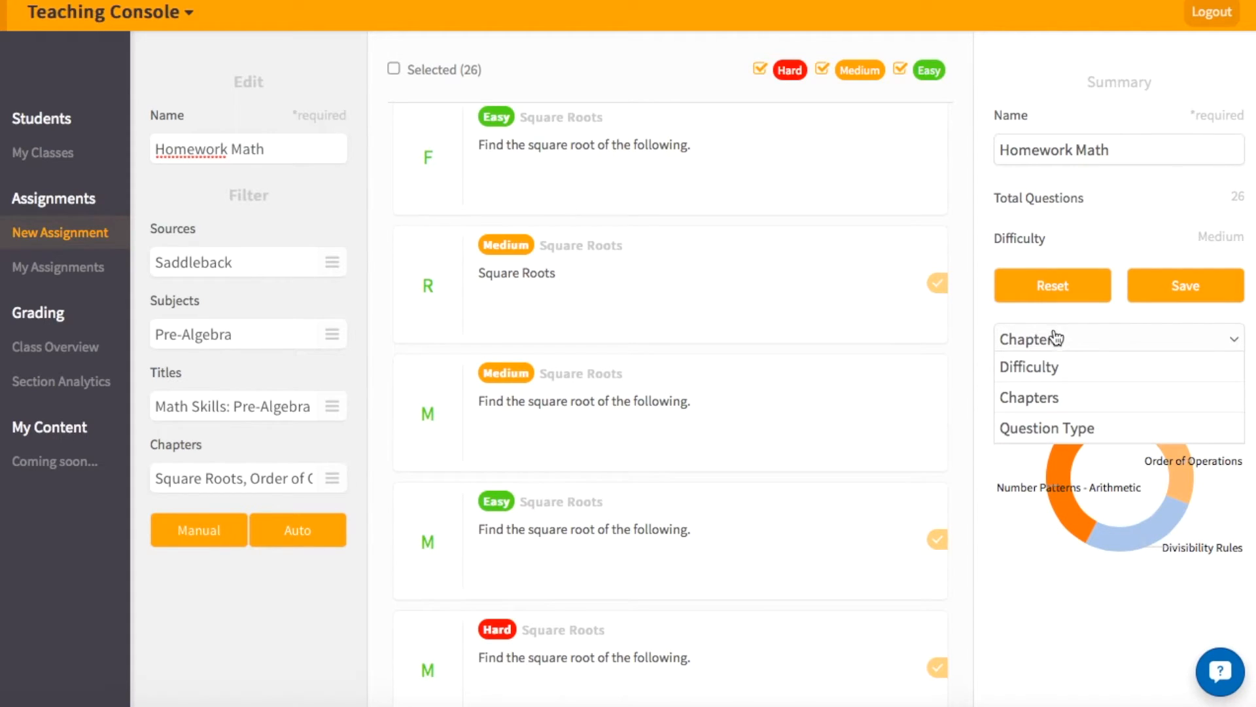
left_click(1058, 365)
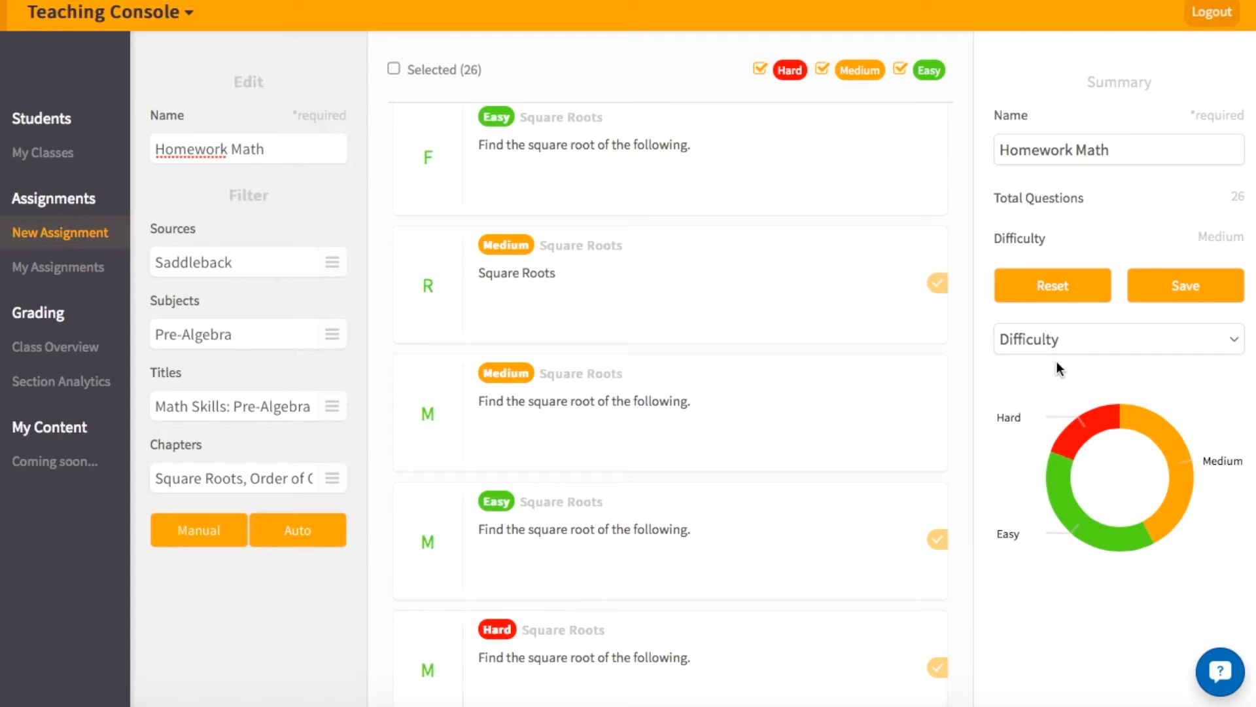
left_click(1071, 355)
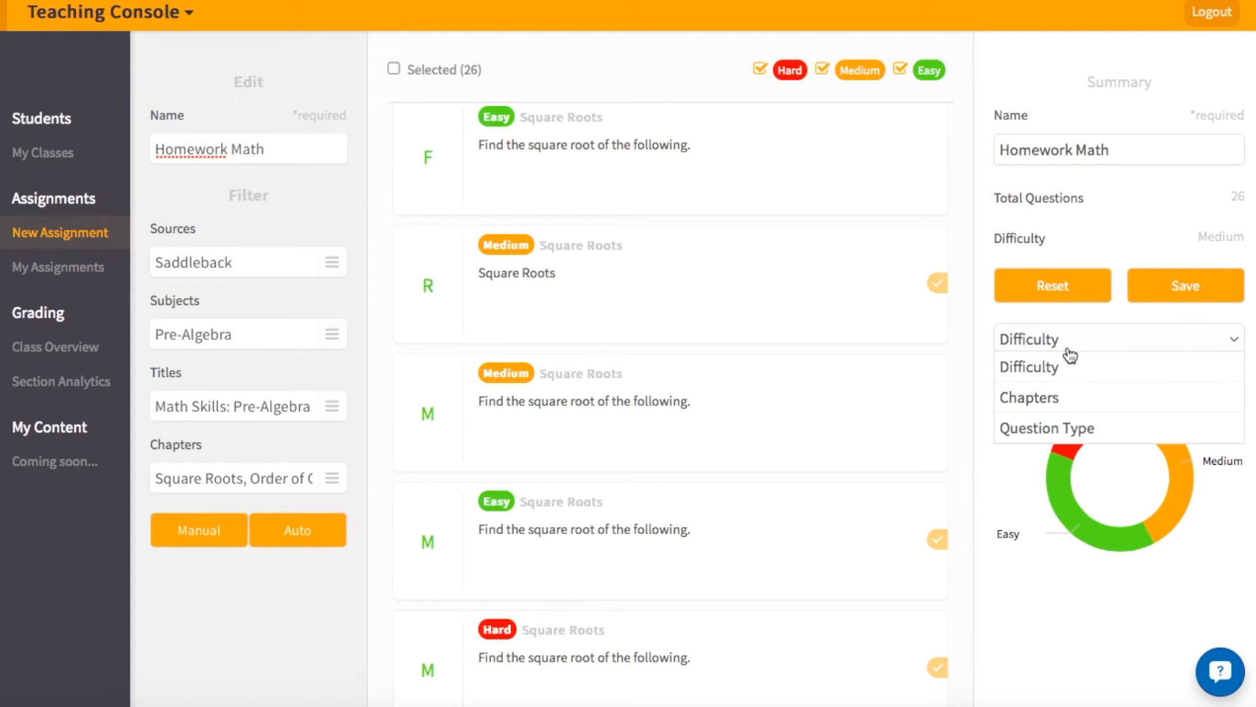
left_click(1058, 425)
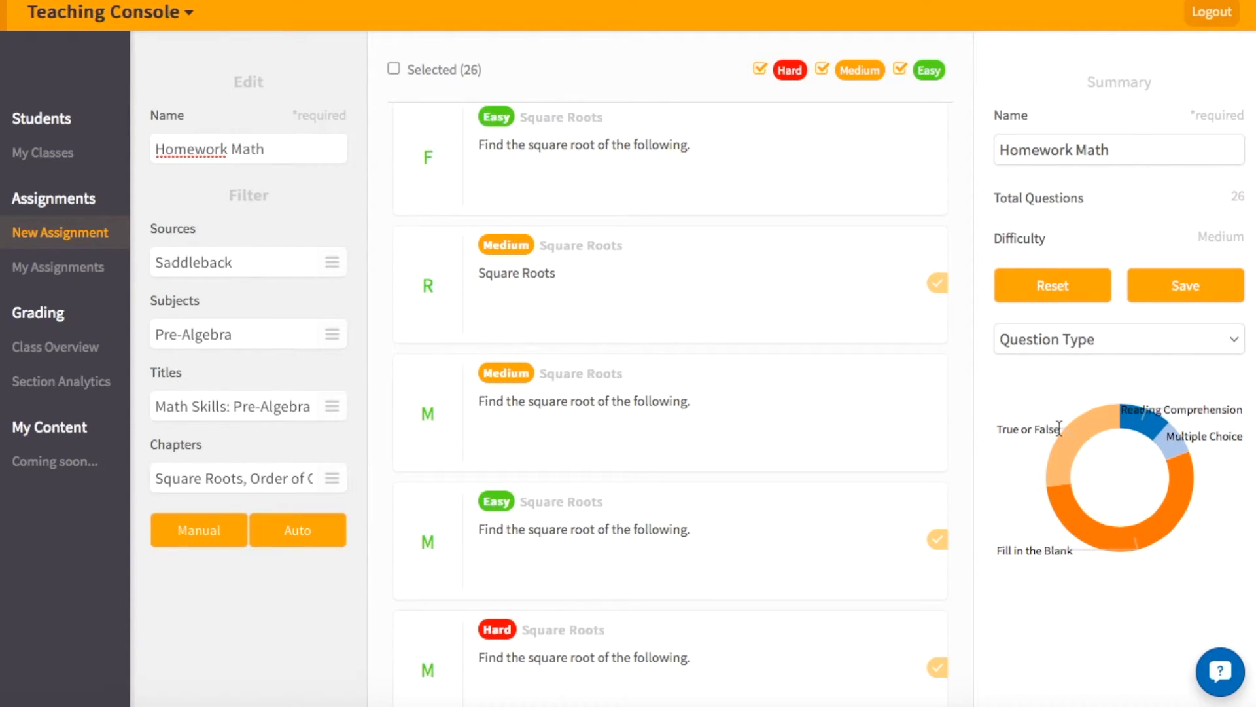
Add the easy fill-in-the-blank Square Roots question at the start of the list and save the assignment.
left_click(594, 190)
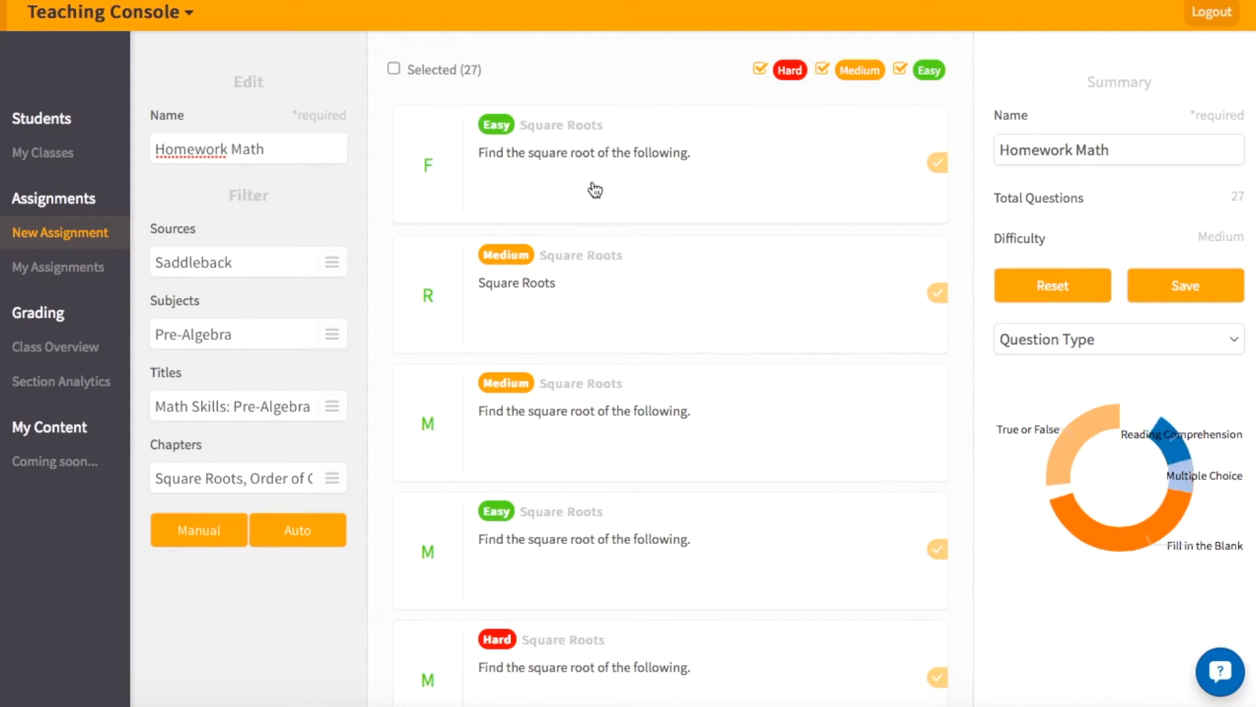
scroll(595, 190, "down", 3)
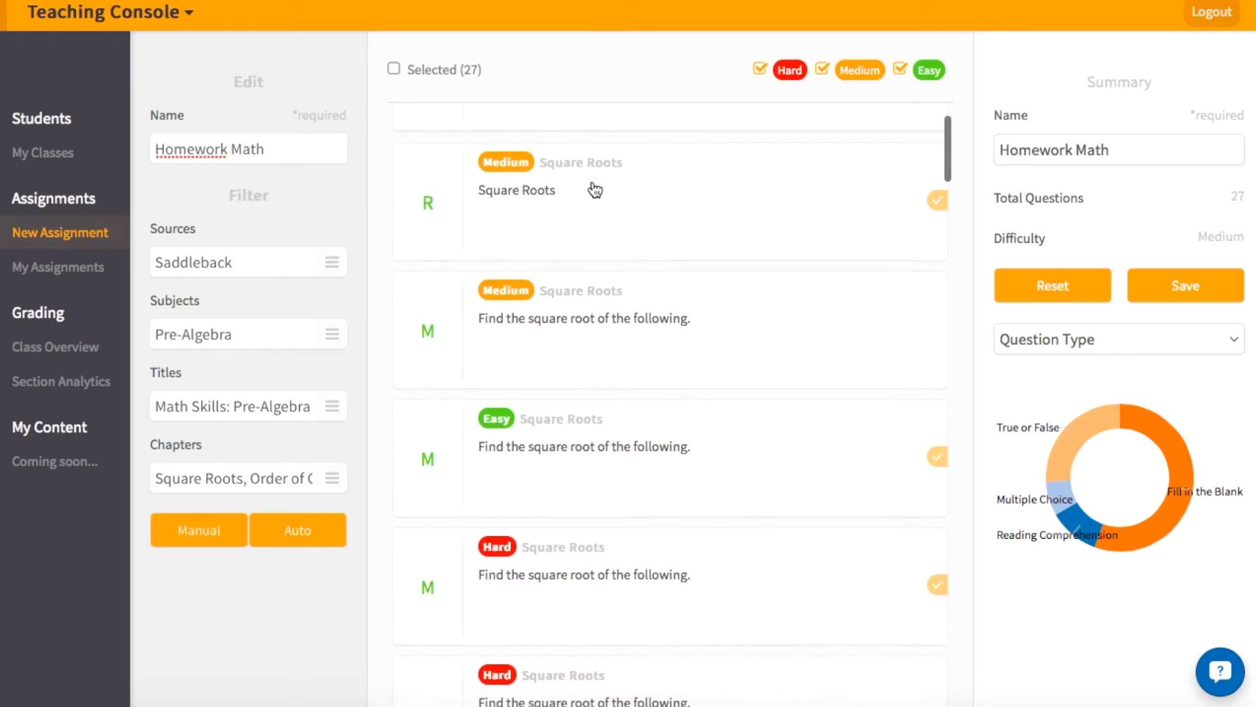
scroll(595, 189, "down", 1)
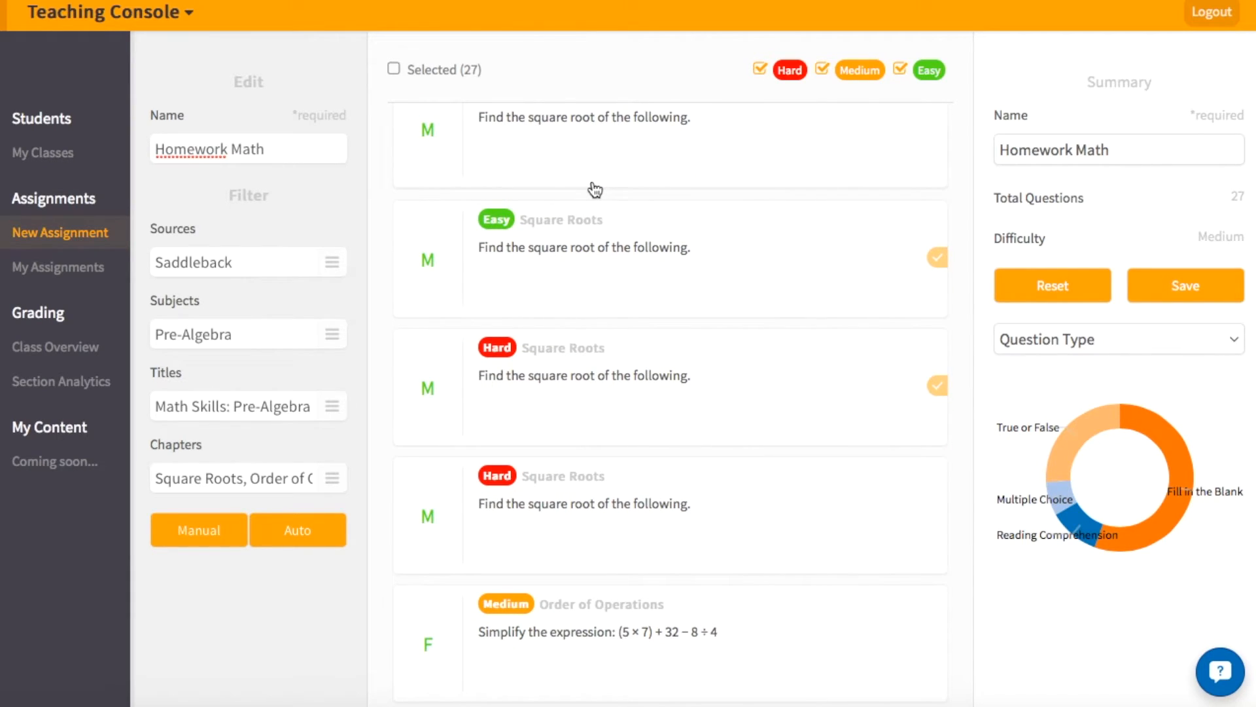
left_click(1155, 298)
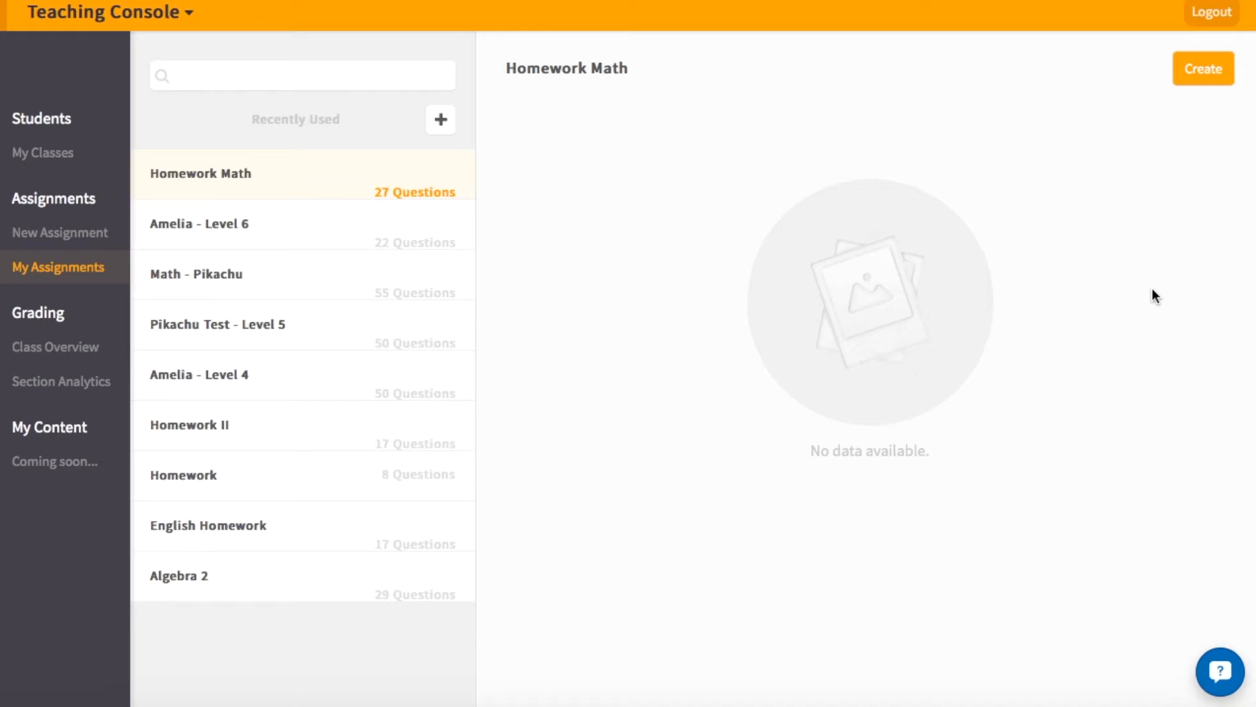
Create a Homework Math mission described as "This is your homework for Wednesday and Thursday. You will repeat the chapters on square roots and practise number patterns.".
left_click(1202, 76)
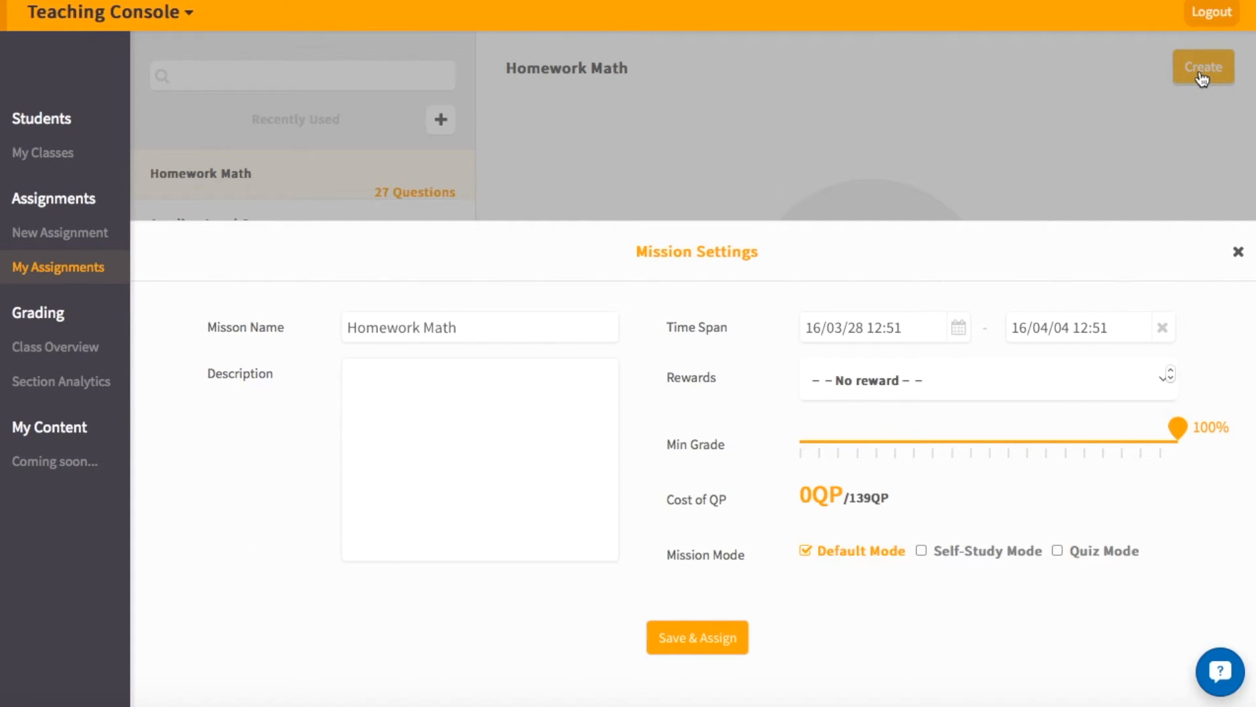
left_click(413, 400)
type("This is y")
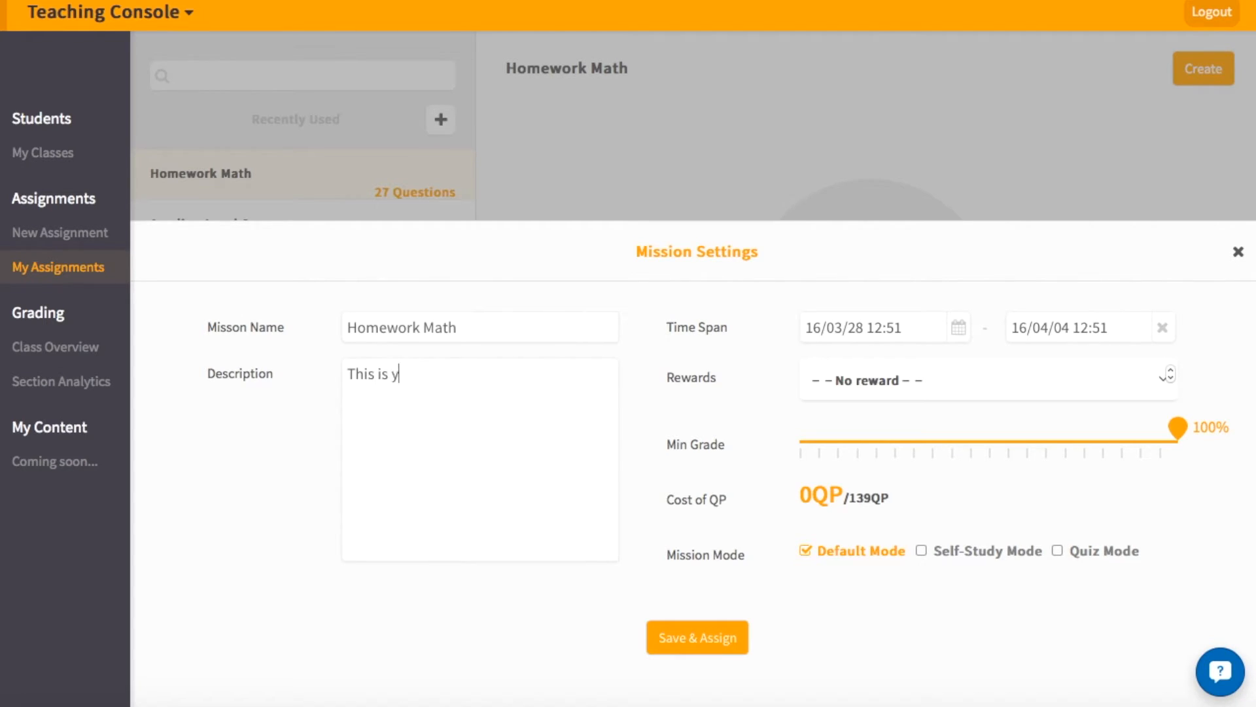
type("our homework for ")
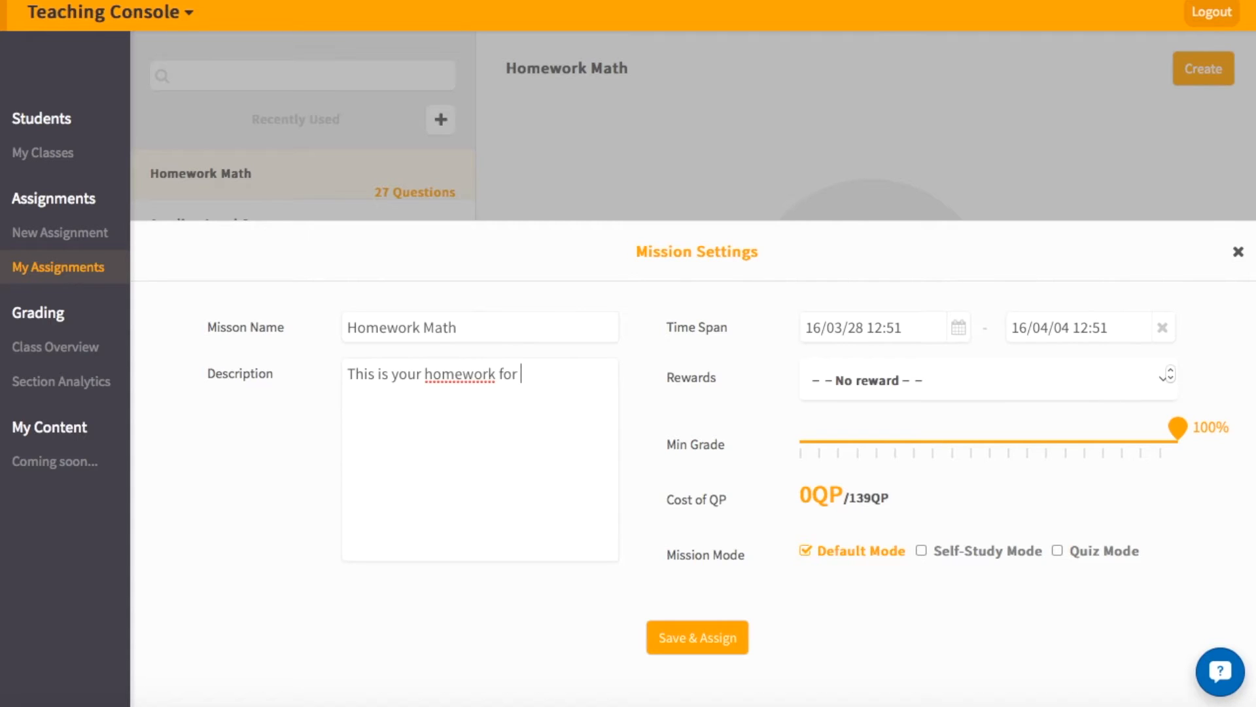
type("Wednesday and Thu")
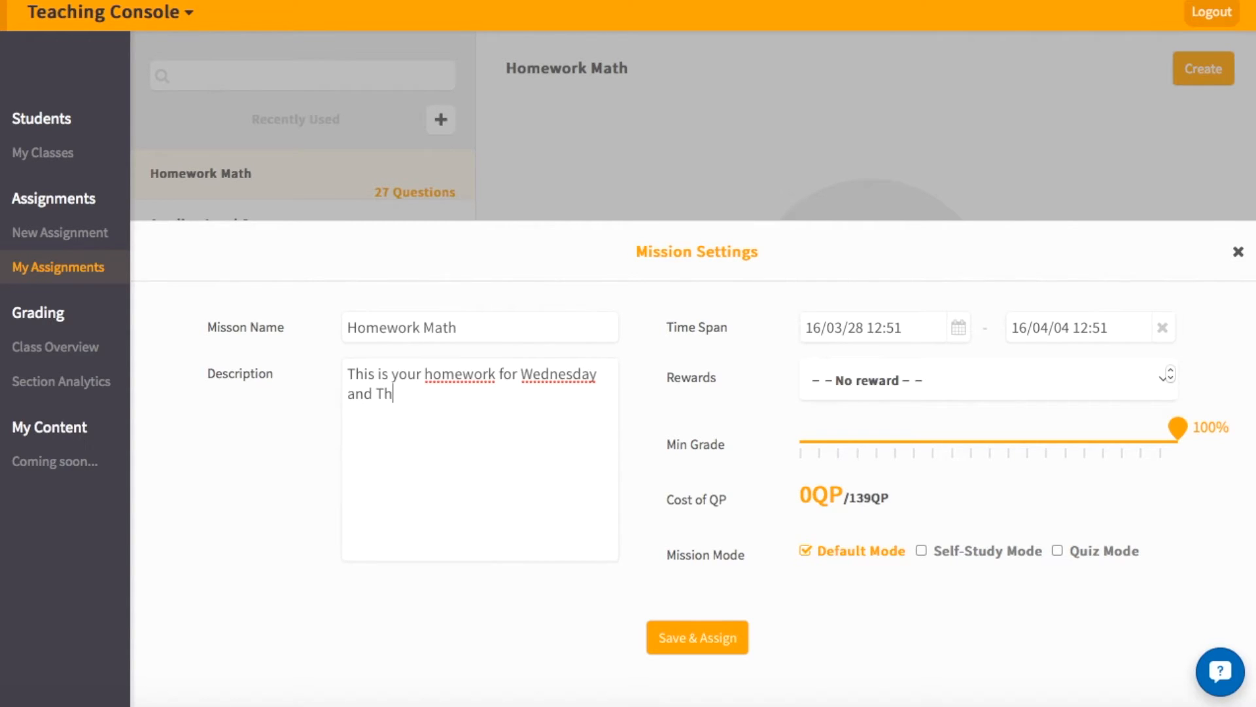
key("BackSpace")
type("ursday. You will repeat")
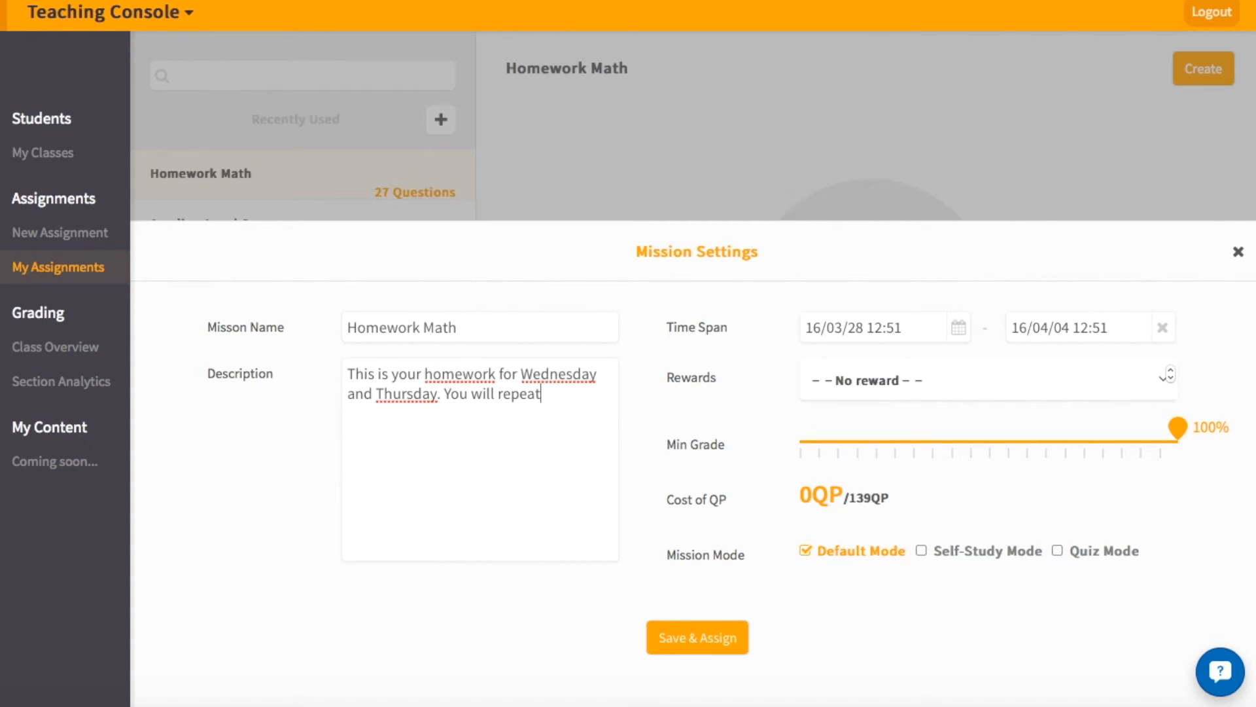
type(" the topics")
key("BackSpace")
key("BackSpace")
key("BackSpace")
key("BackSpace")
key("BackSpace")
key("BackSpace")
type("chapters on ")
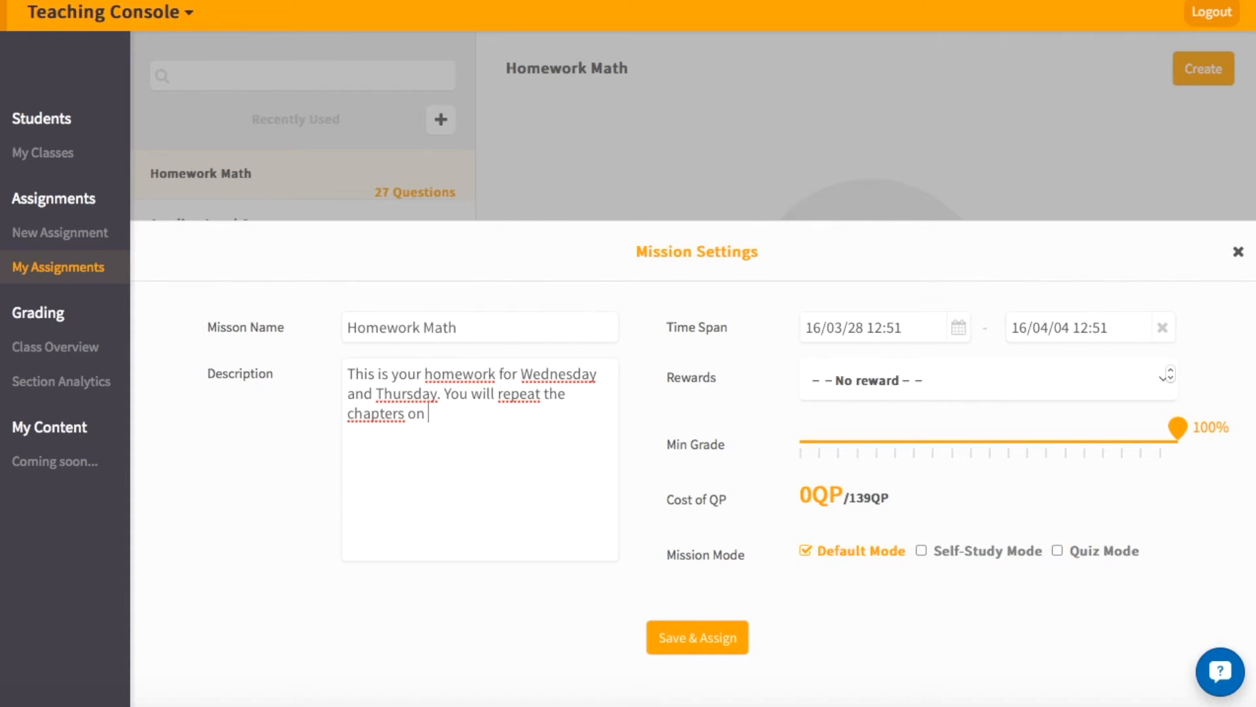
type("square roots and practise")
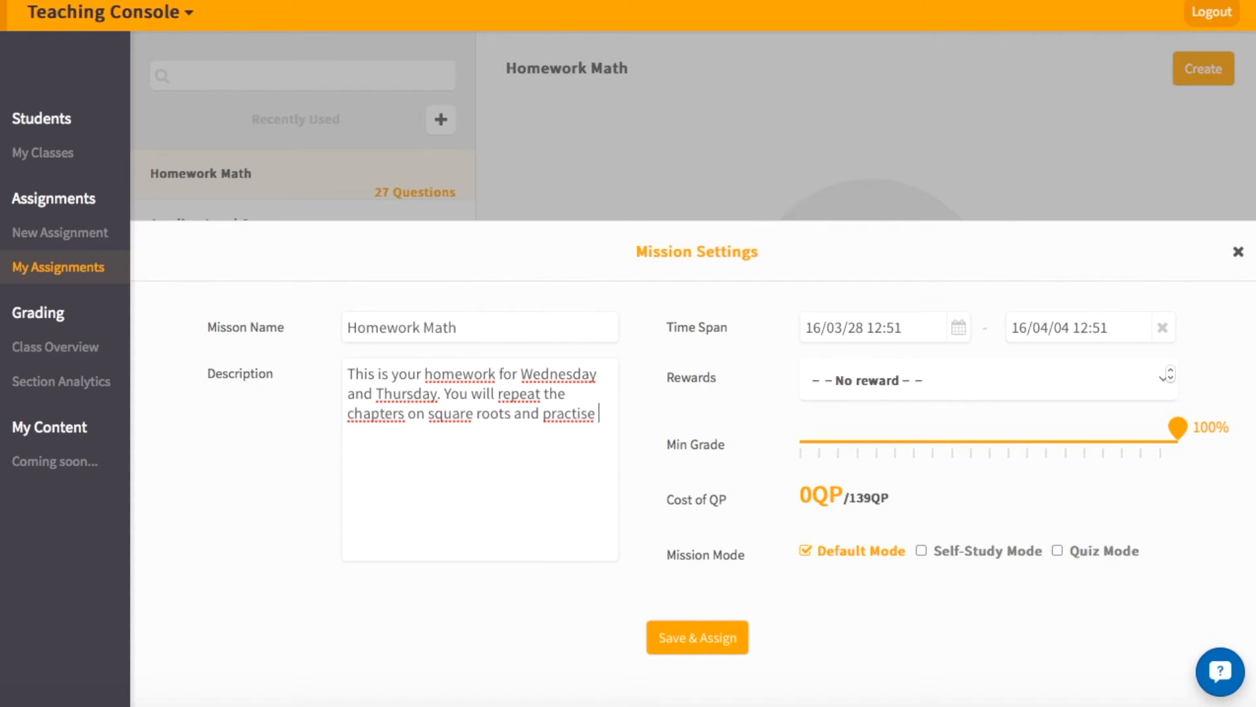
type(" number patterns.")
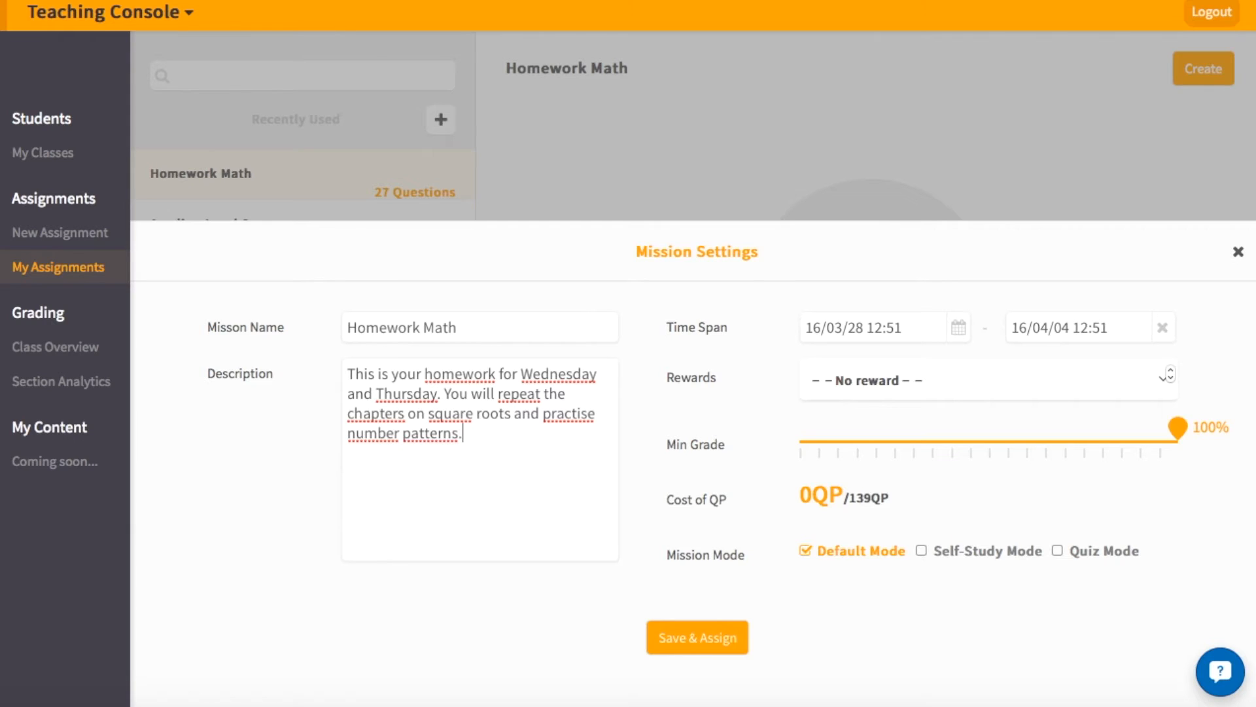
Set the mission reward to one Belmon's Egg and the minimum grade to 80%.
left_click(870, 387)
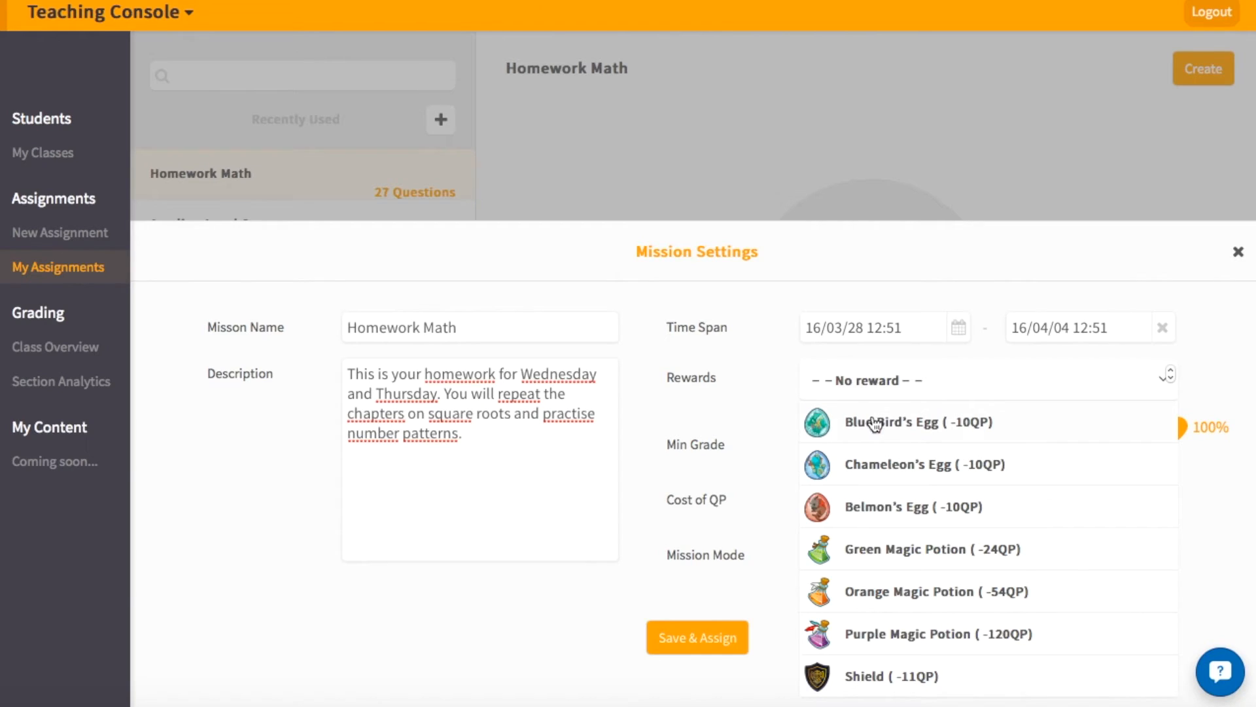
left_click(887, 504)
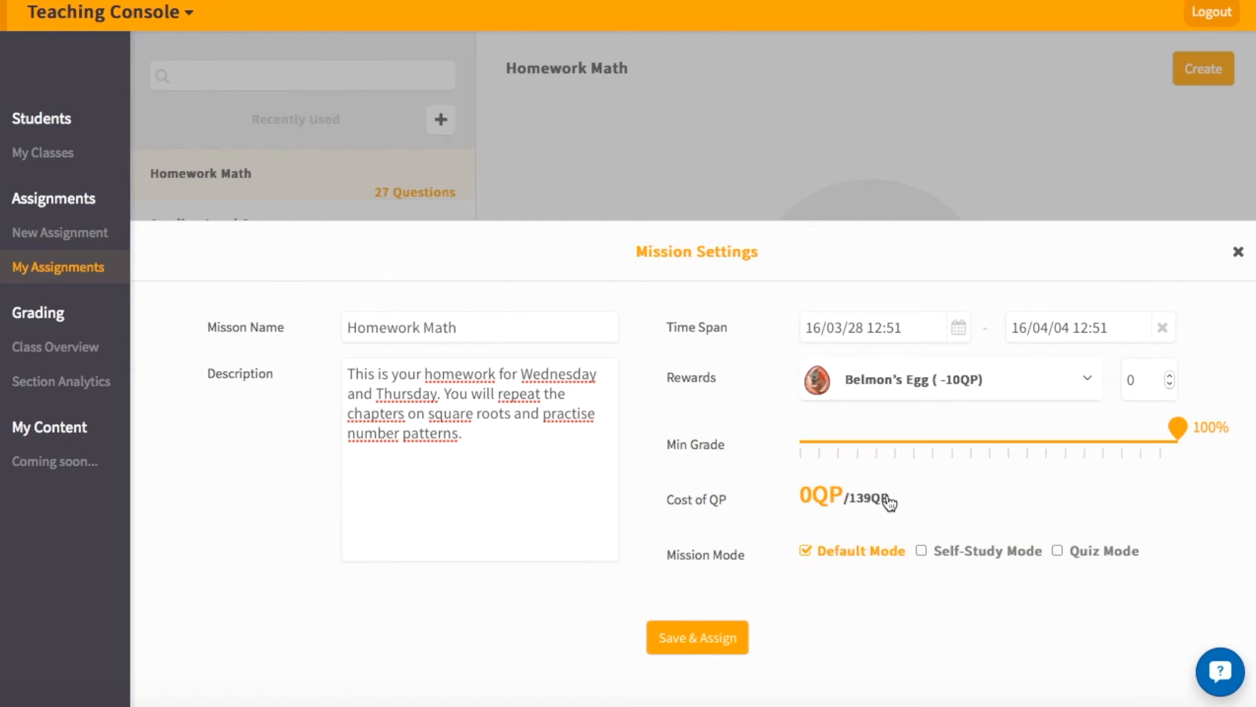
left_click_drag(1178, 427, 1111, 429)
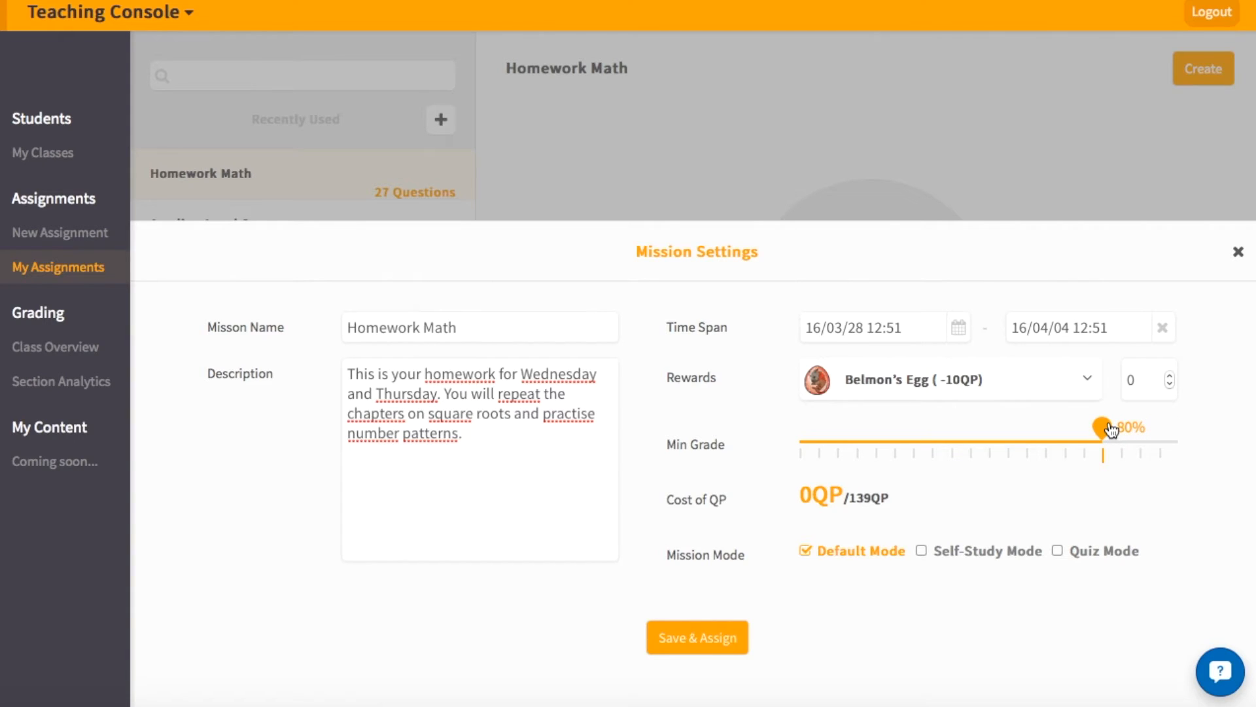
left_click(1170, 376)
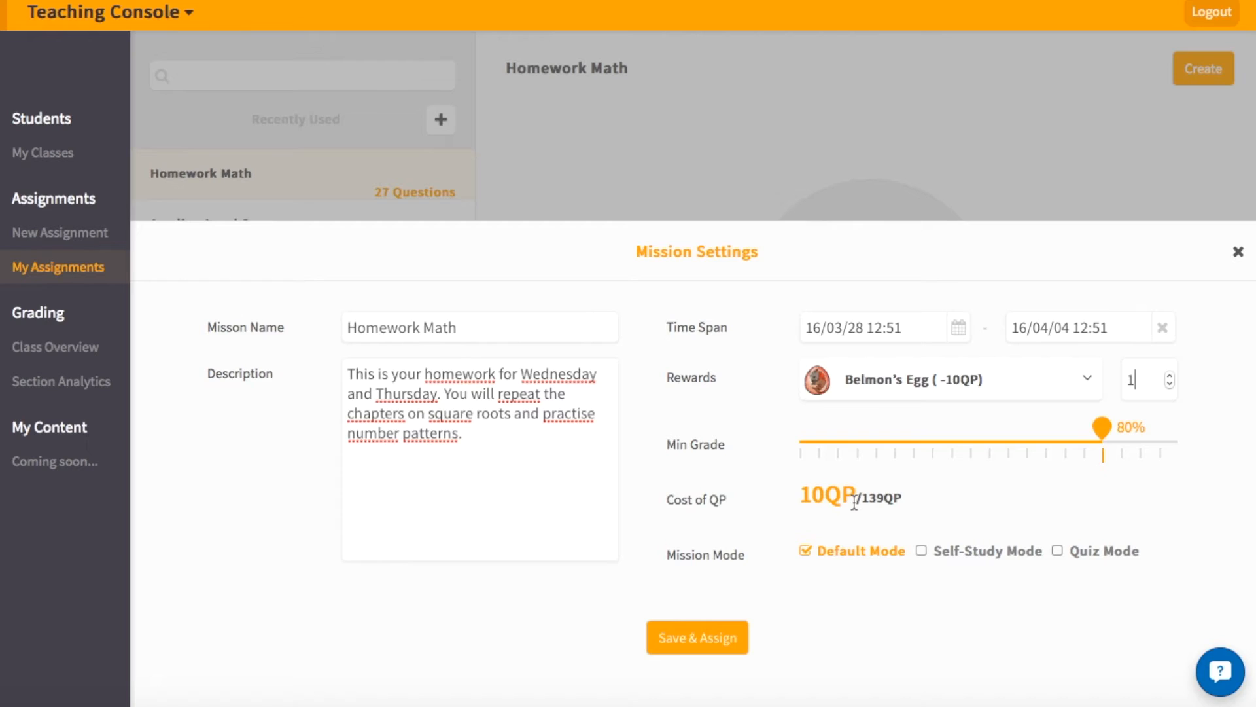
Set the mission's time span from 16/03/29 12:51 to 16/04/04 12:51.
left_click(948, 331)
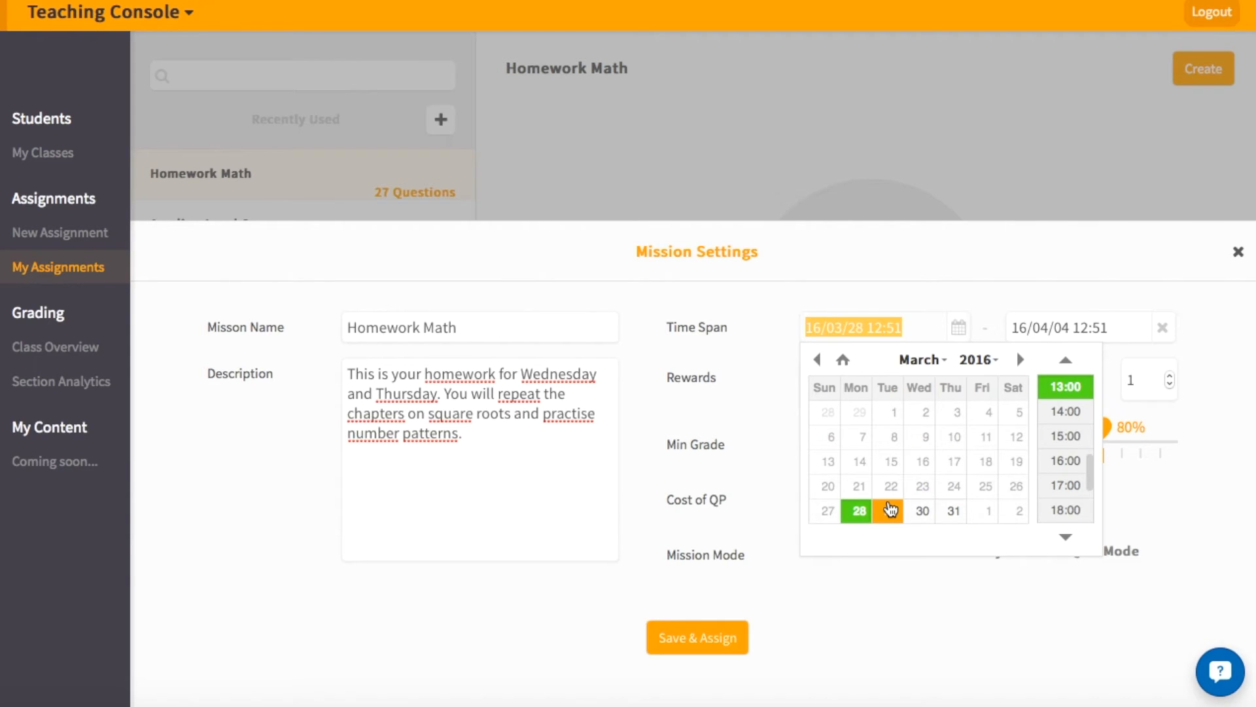
left_click(889, 509)
left_click(1083, 335)
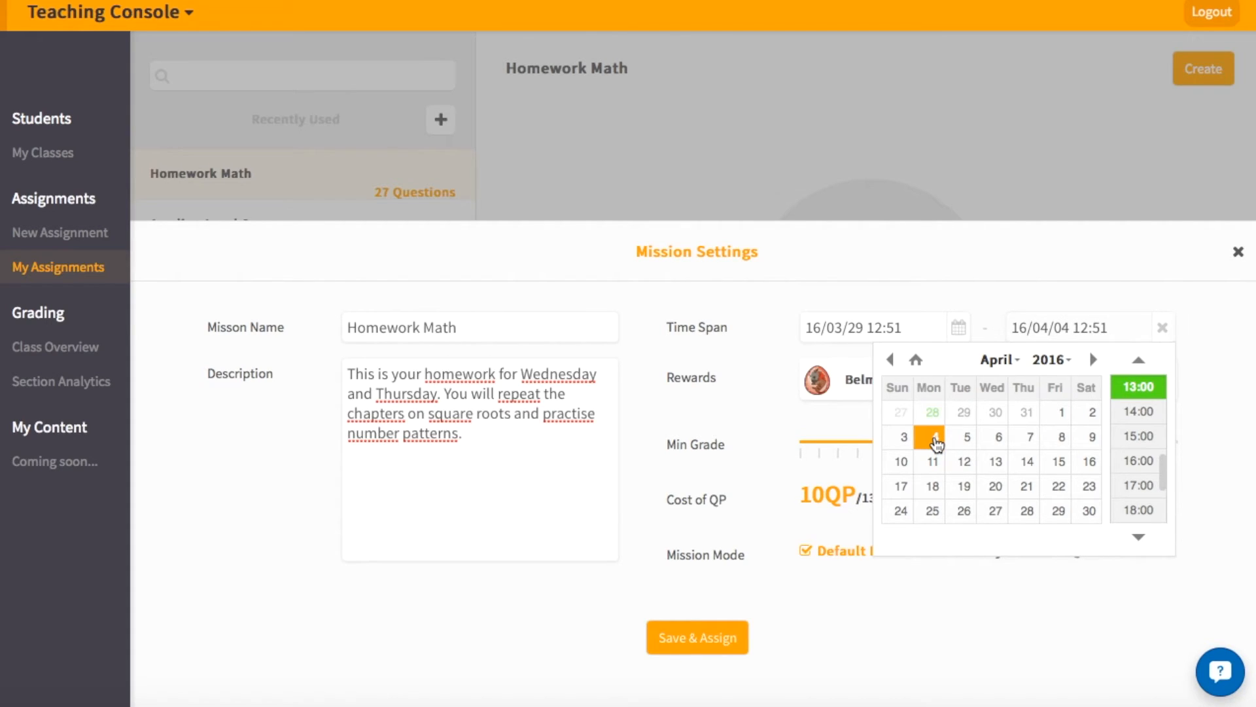
left_click(936, 439)
left_click(1030, 329)
left_click(936, 440)
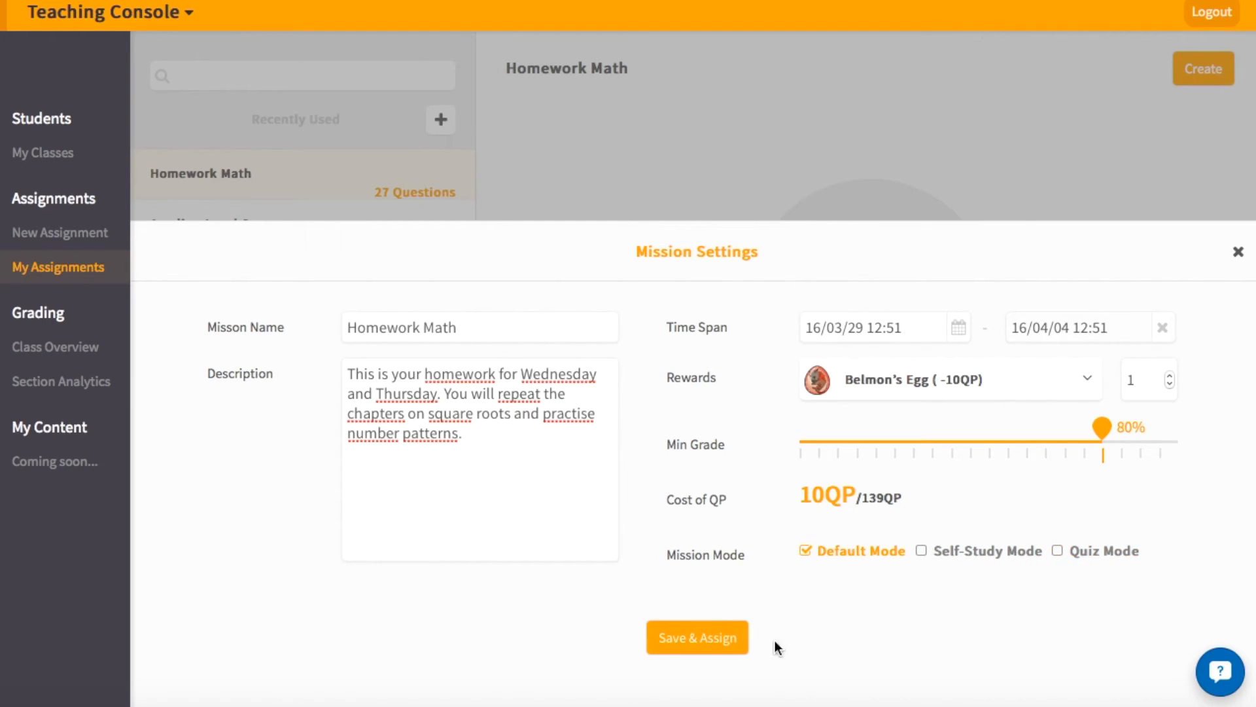
Save the mission and assign it to the New Students and Advanced groups of the Pre-Algebra class.
left_click(727, 641)
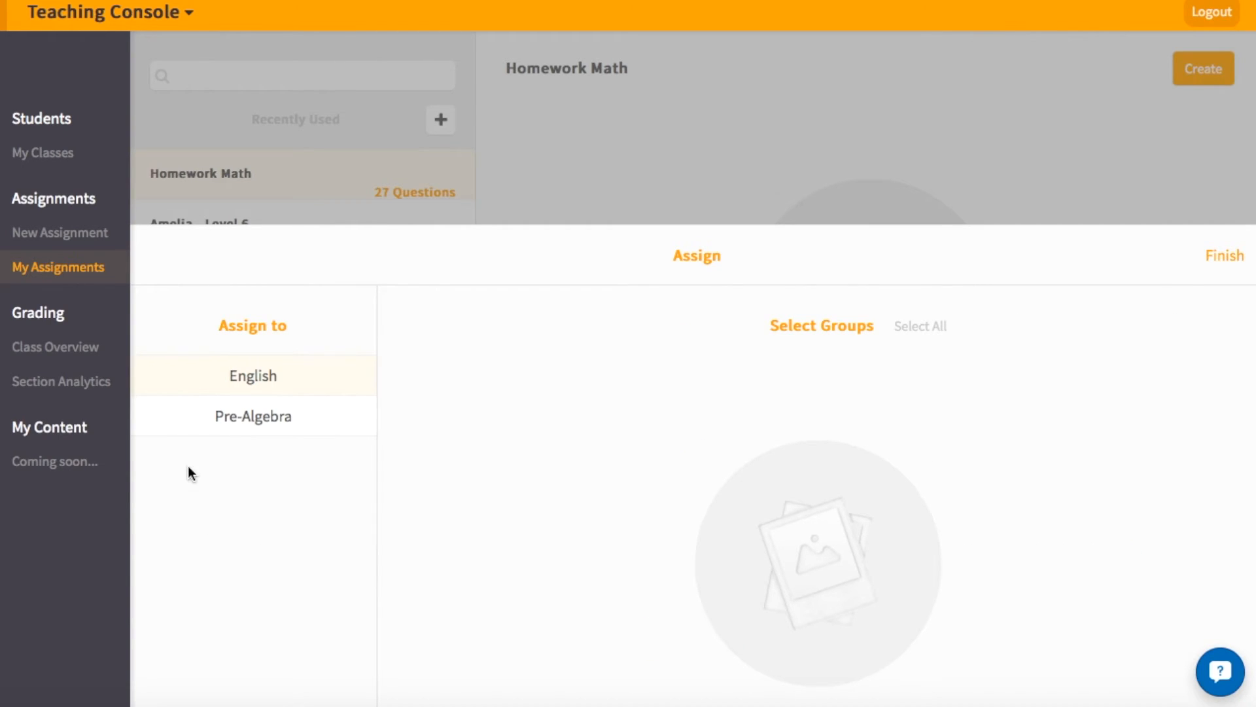
left_click(227, 429)
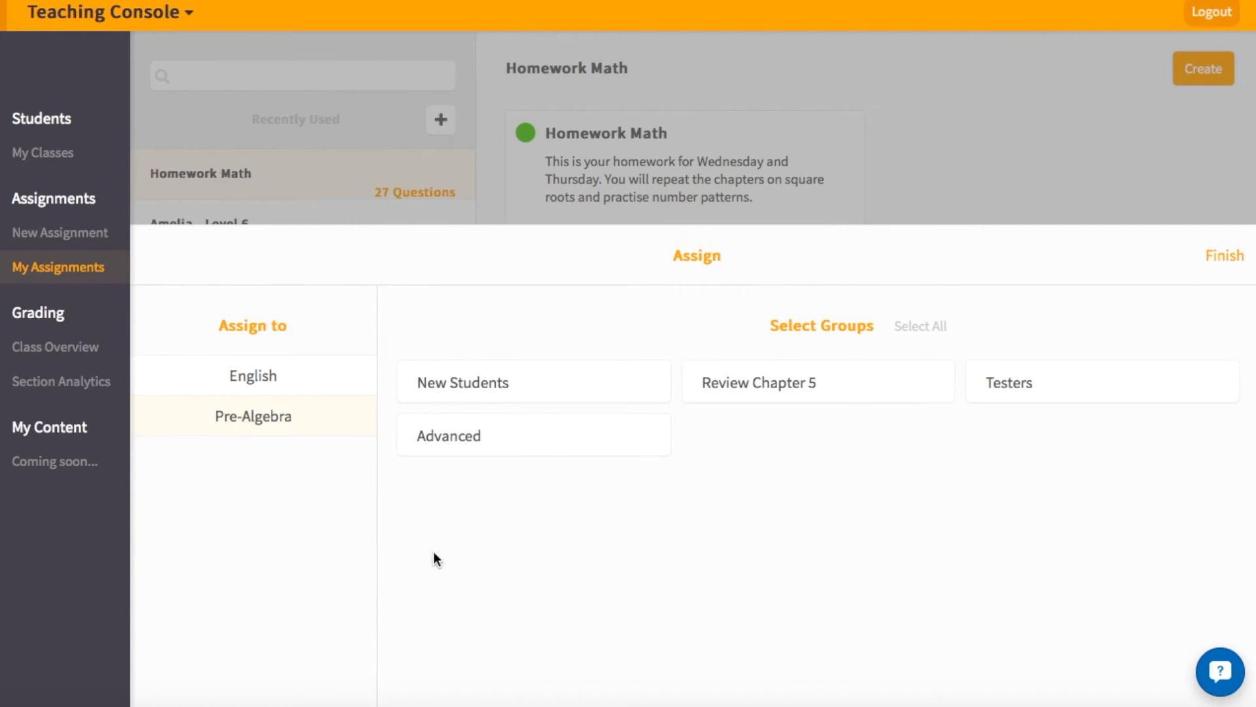
left_click(927, 328)
left_click(934, 378)
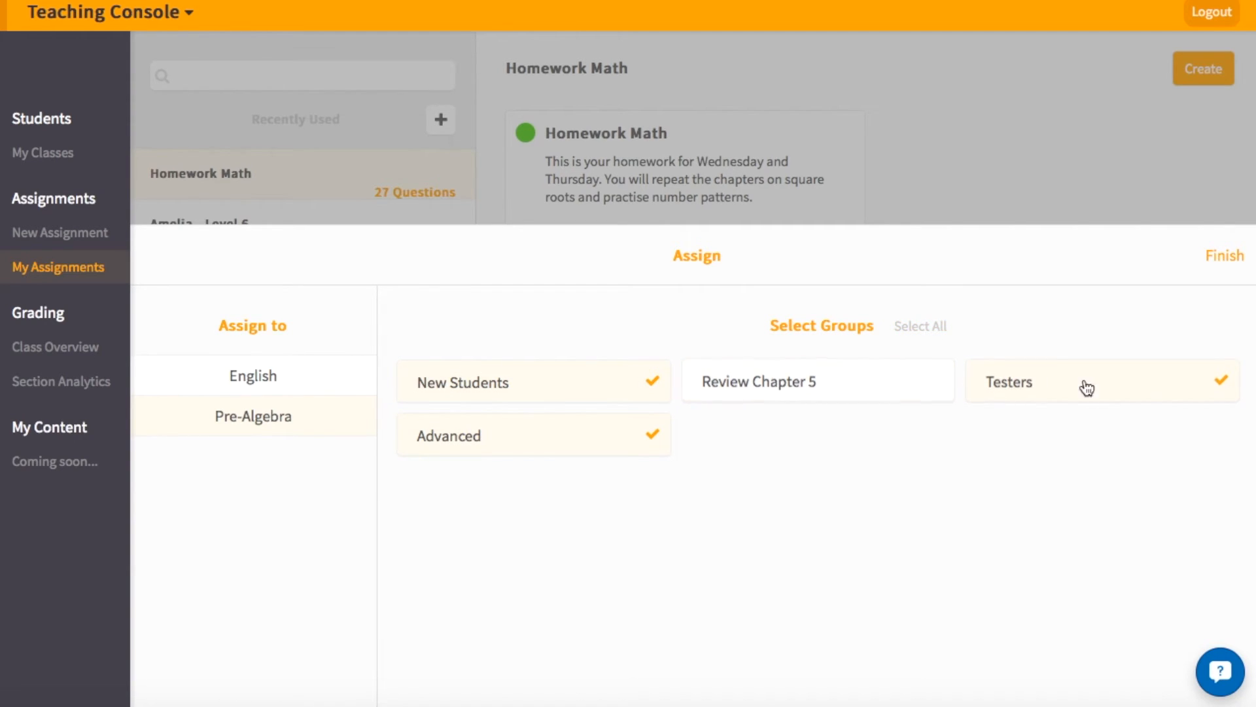
left_click(1136, 389)
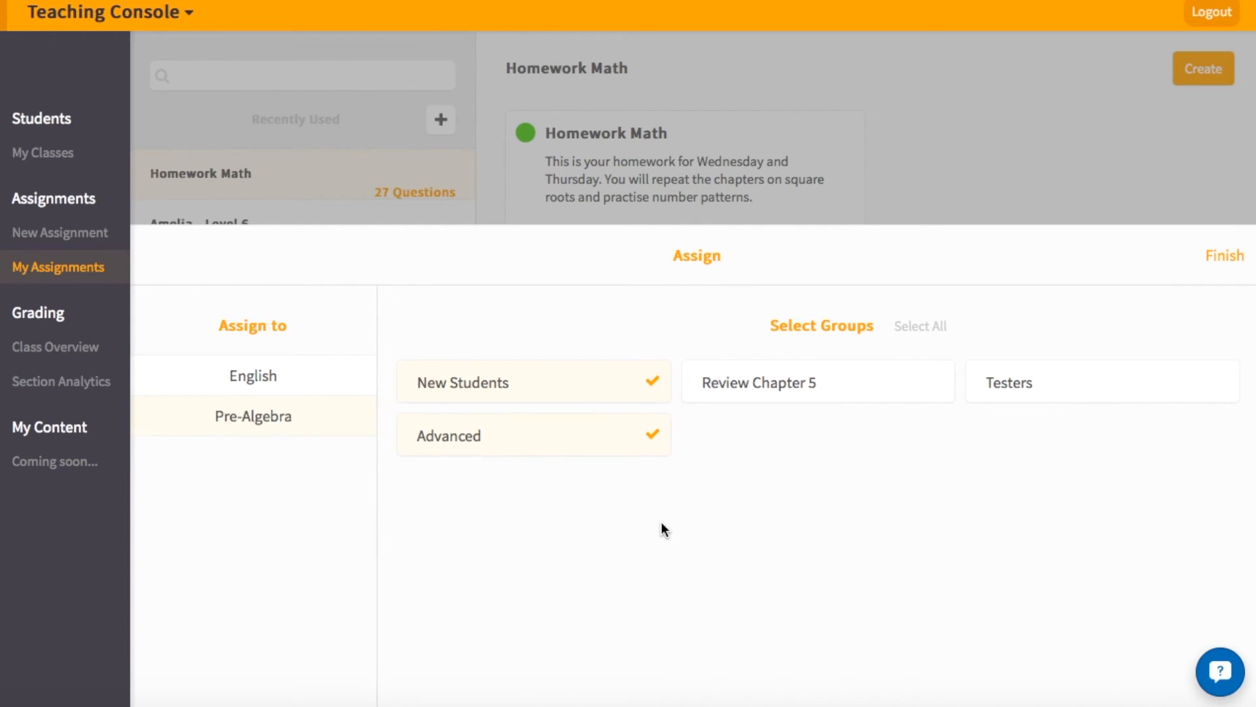
left_click(1226, 256)
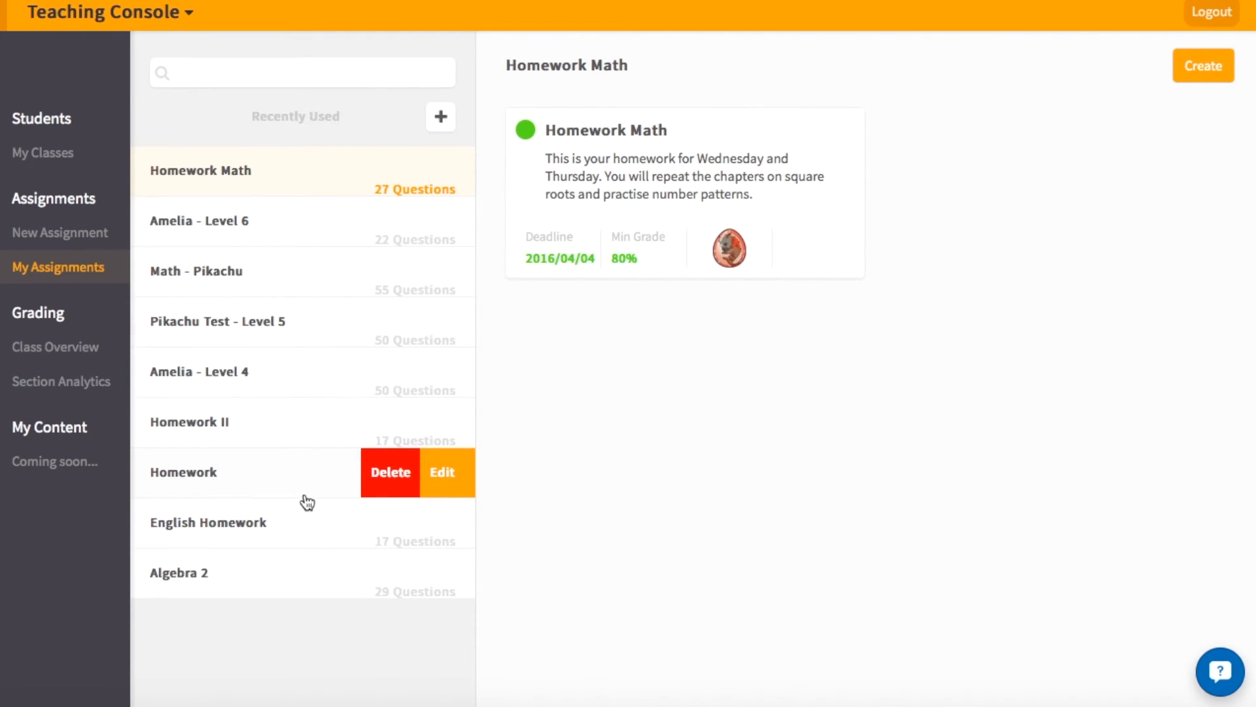
Look through the missions of other assignments in the list, including English Homework and Algebra 2.
mouse_move(301, 581)
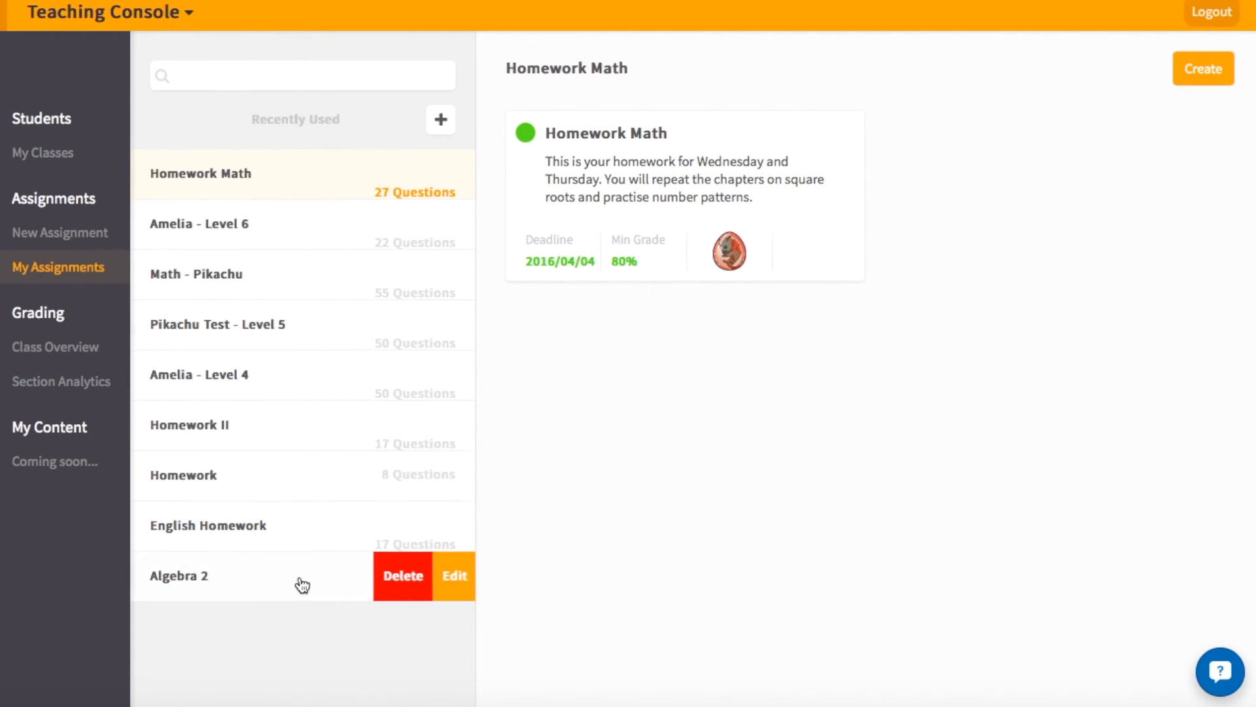
left_click(239, 246)
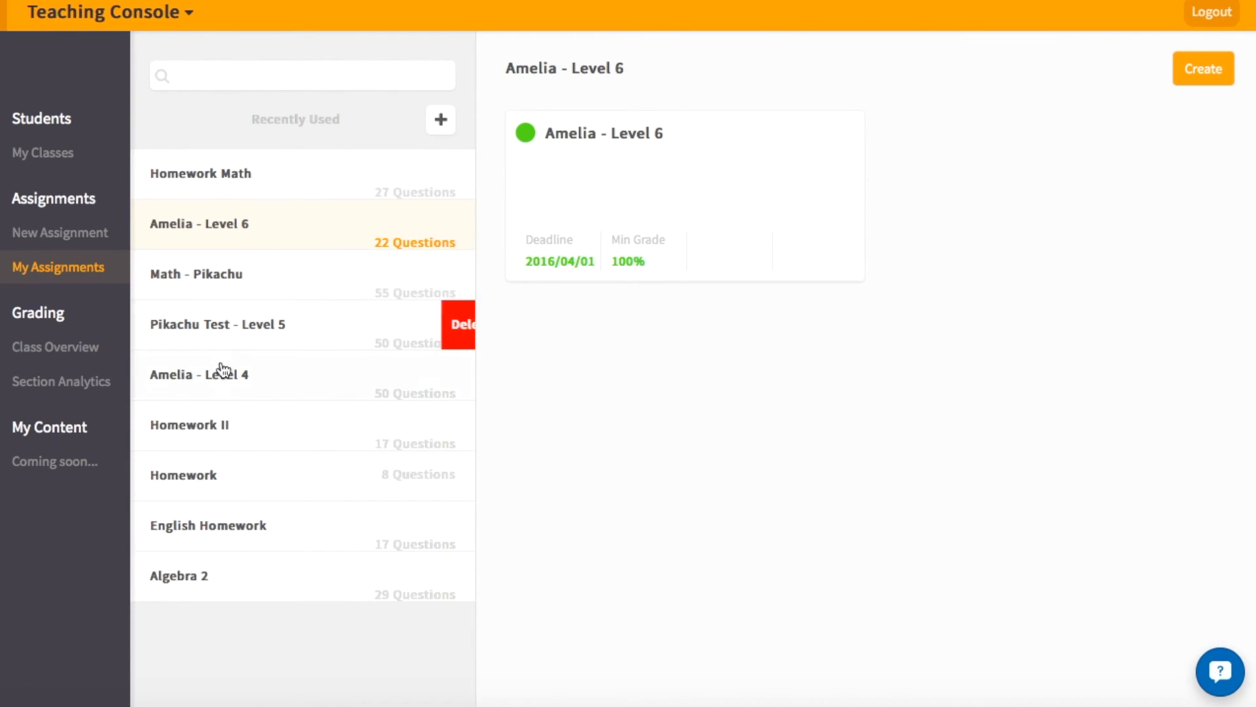
left_click(213, 533)
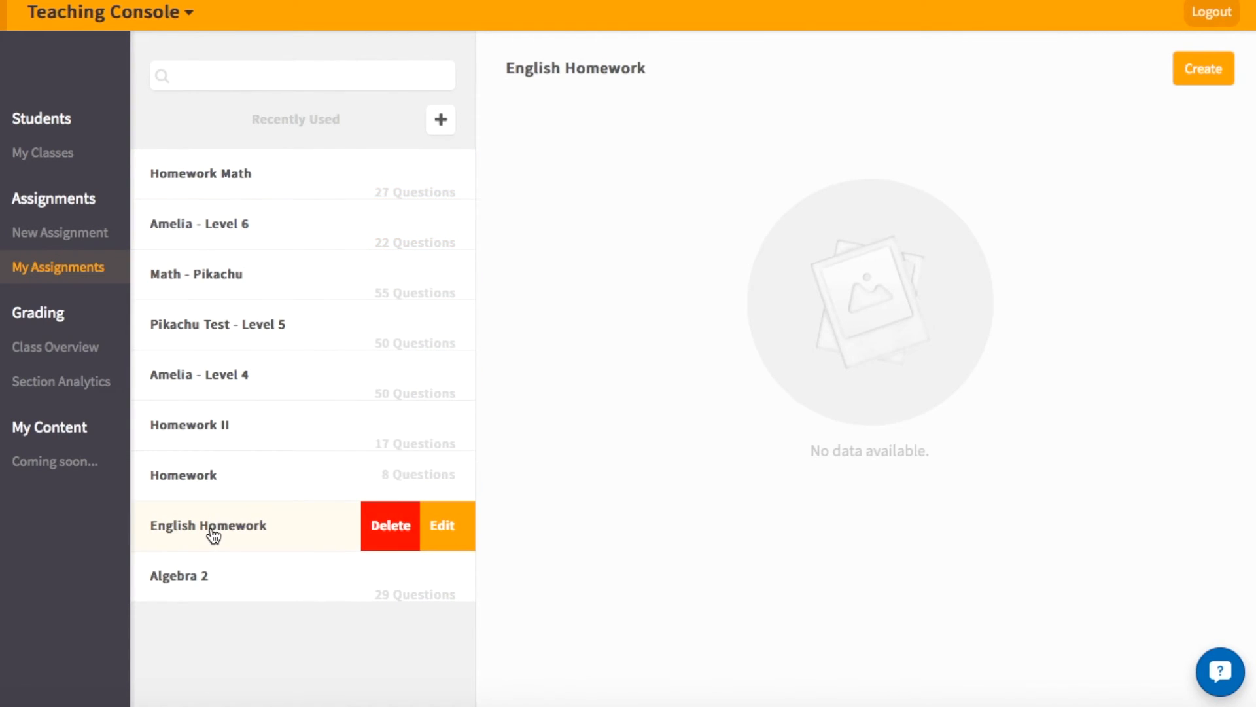
left_click(207, 569)
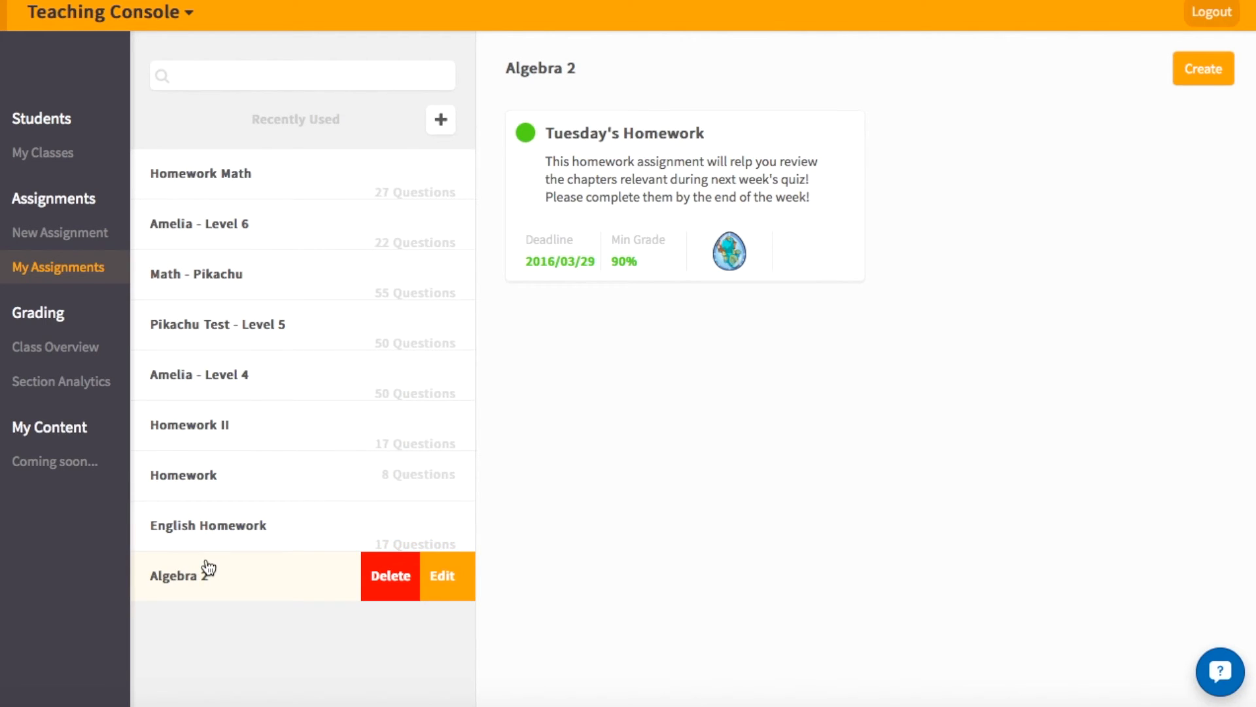
mouse_move(558, 278)
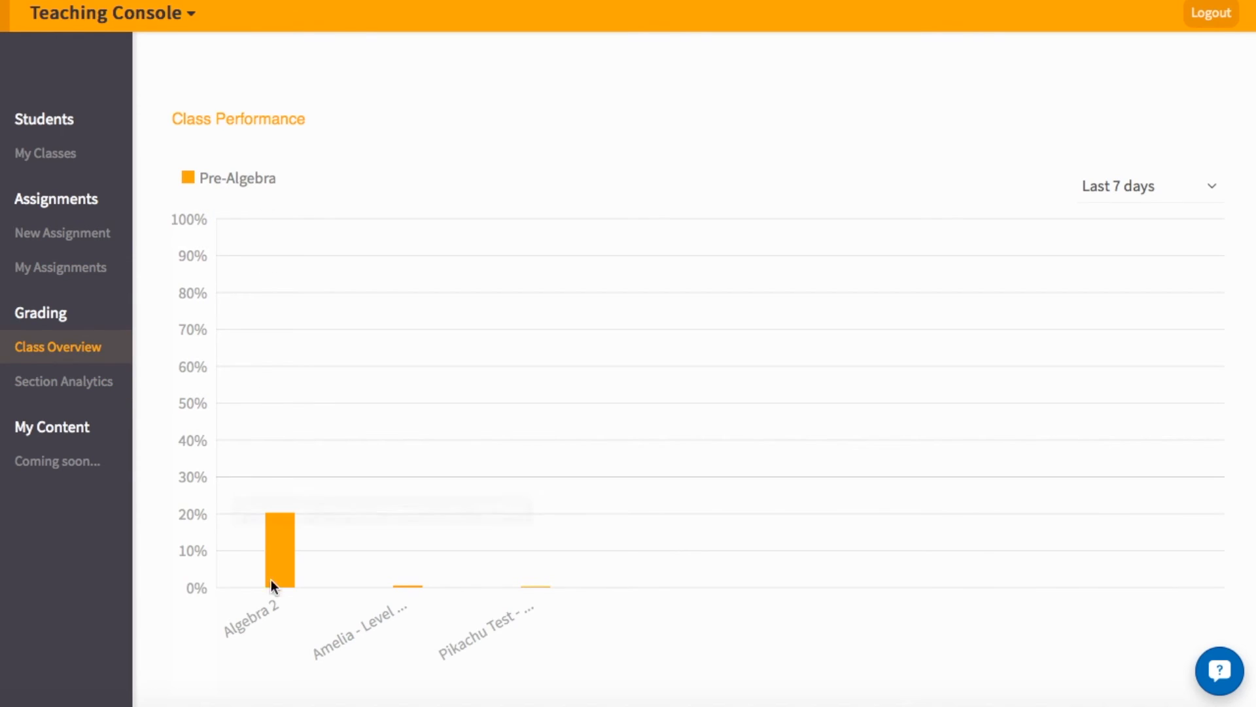
Examine the completion rates in the class performance chart, including its time range options and the Pre-Algebra series.
mouse_move(275, 567)
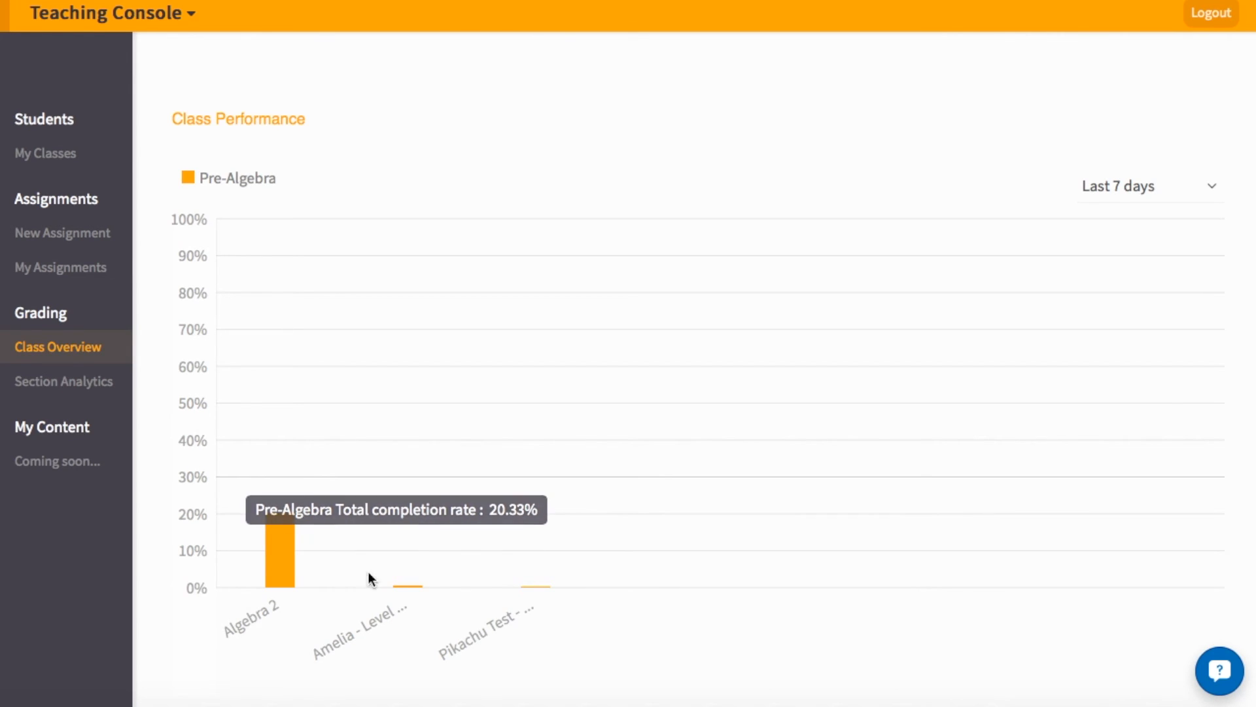
mouse_move(414, 591)
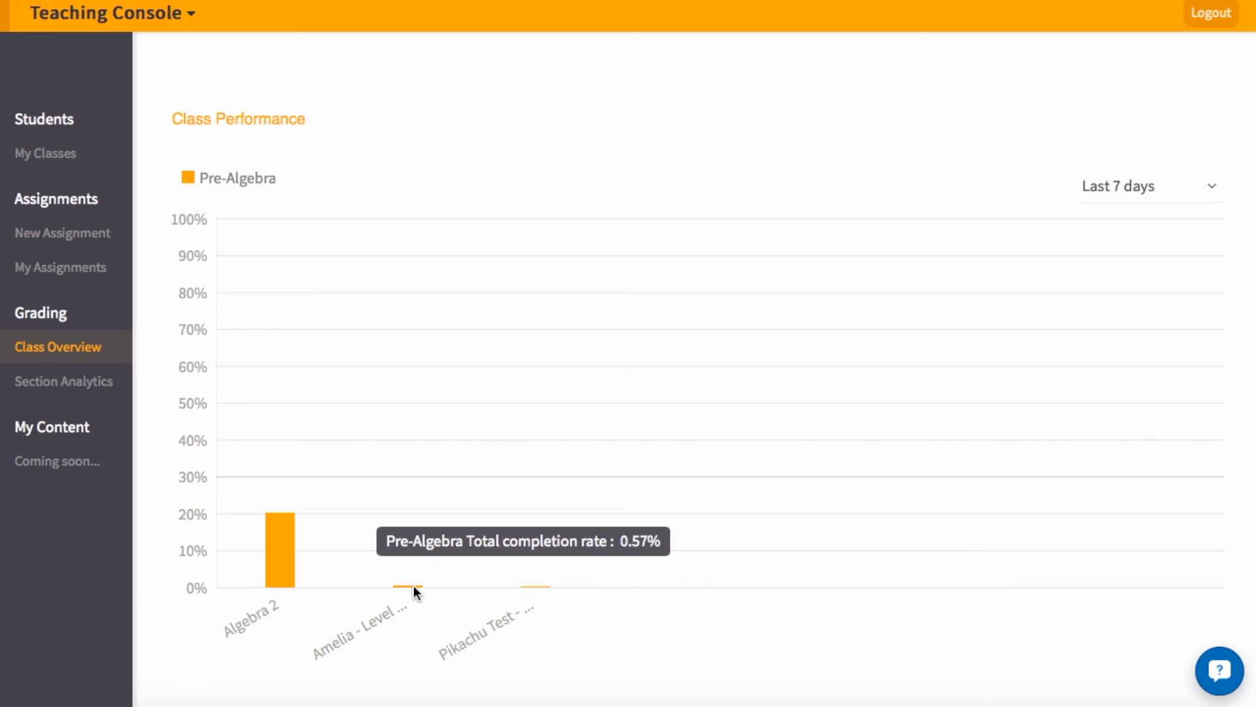
left_click(1135, 205)
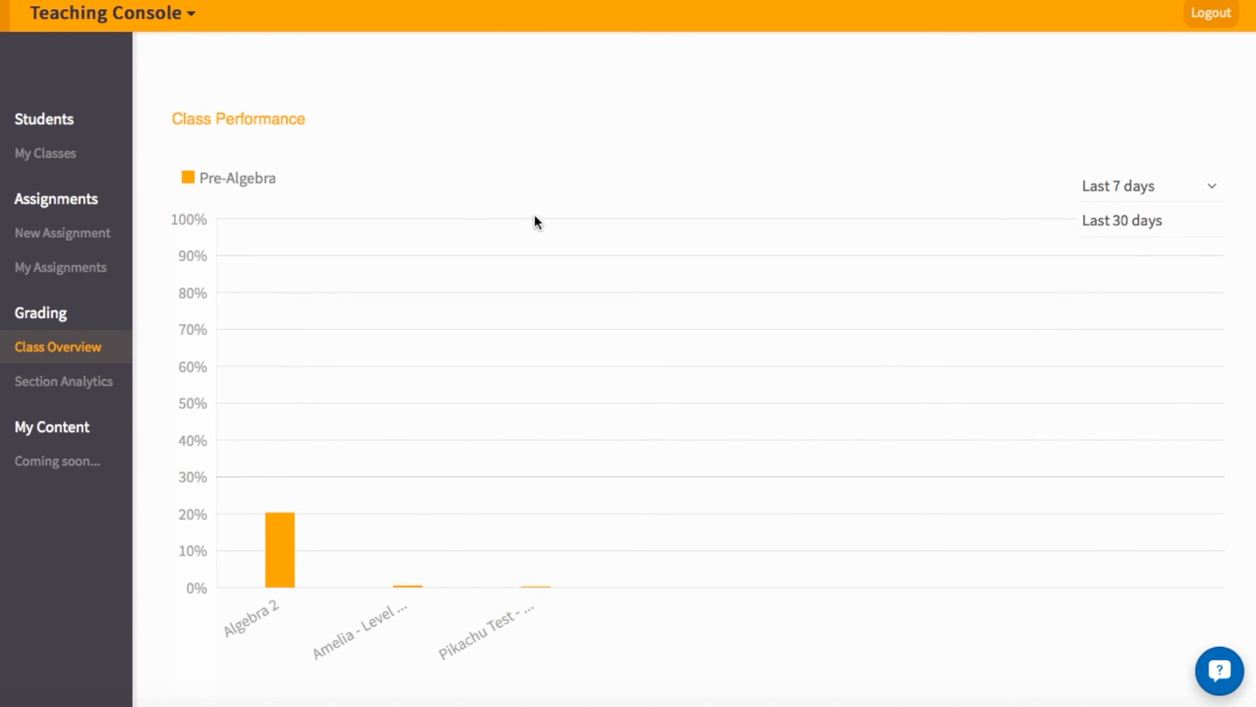
left_click(189, 183)
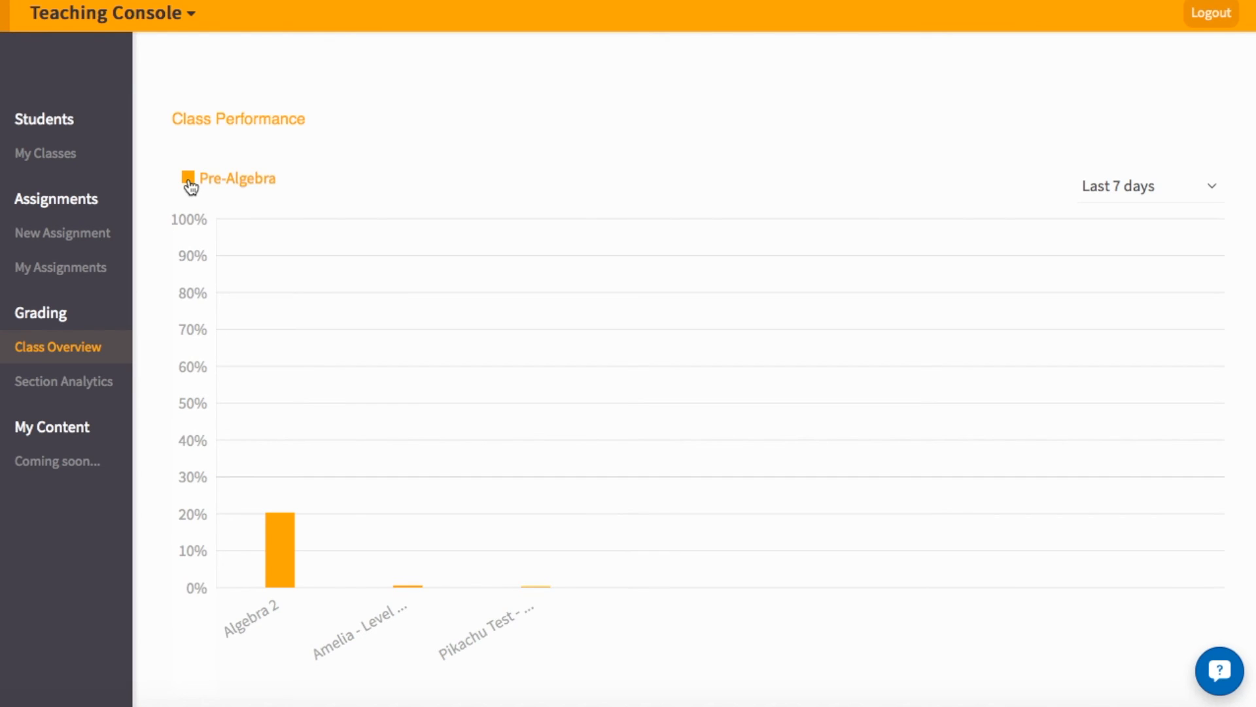
left_click(189, 183)
Show the section analytics for the Pre-Algebra class and the Algebra 2 question set.
left_click(80, 379)
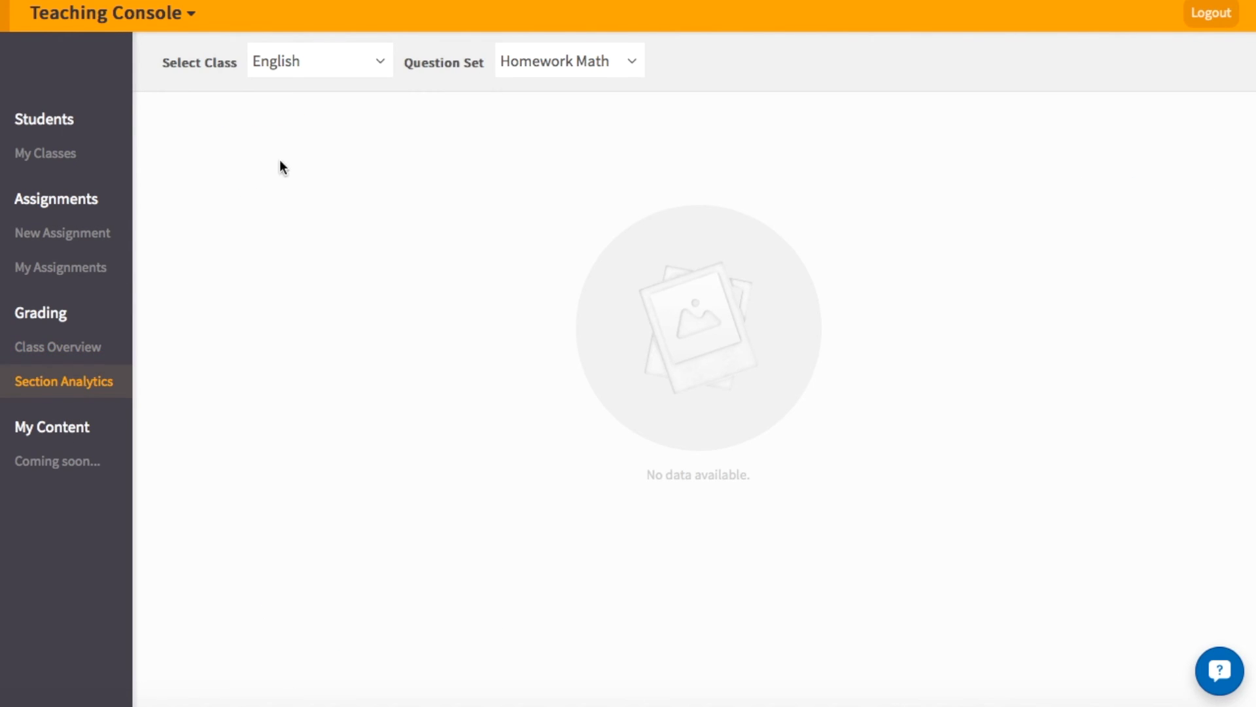
left_click(347, 59)
left_click(342, 96)
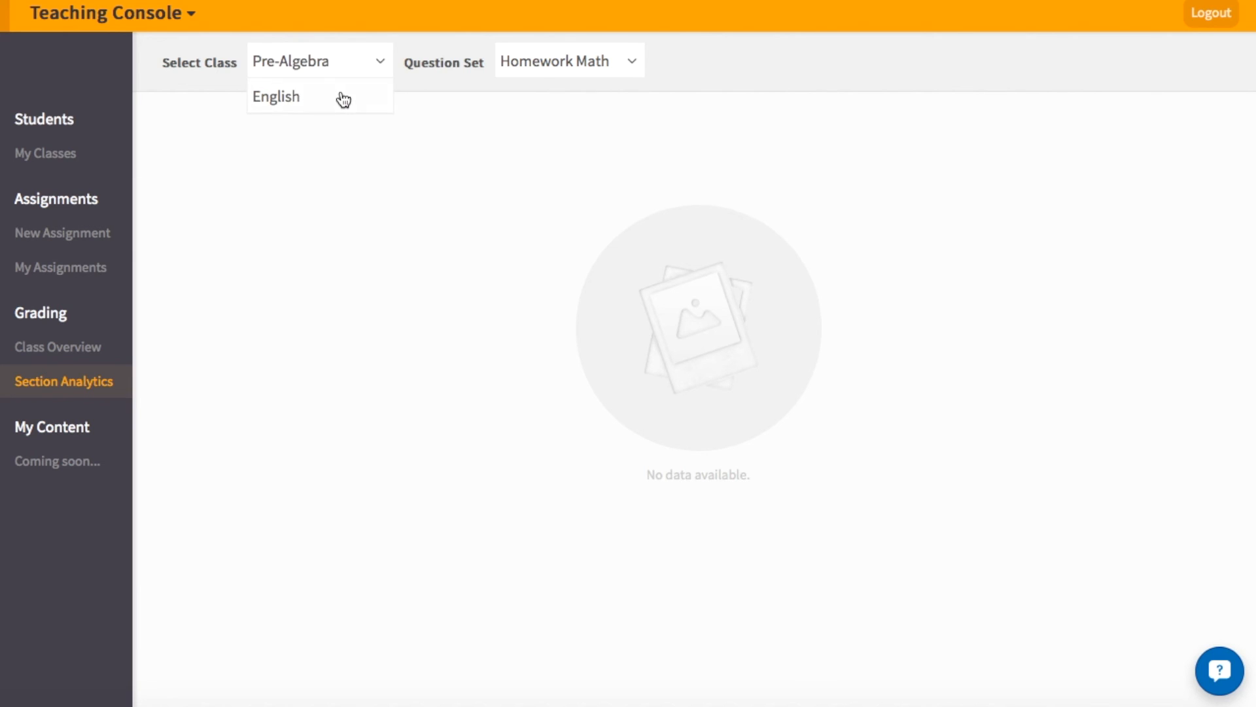
left_click(543, 66)
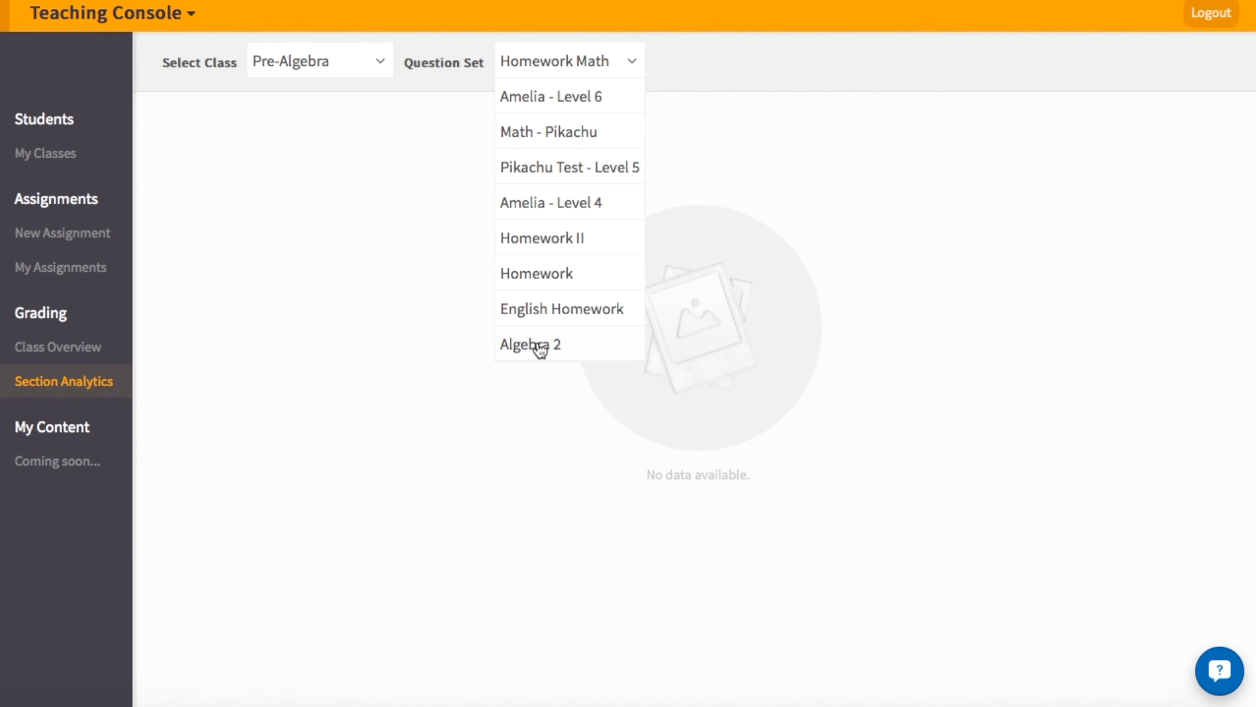
left_click(540, 347)
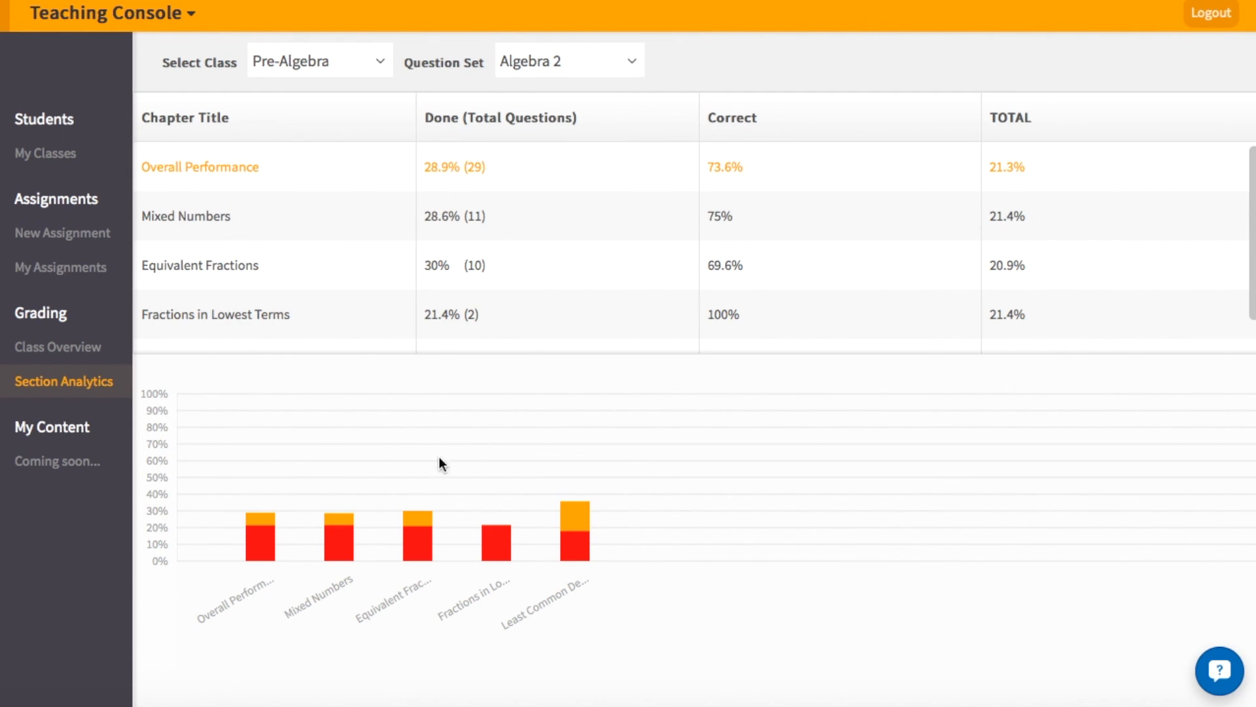
Inspect the Done and TOTAL percentages of Overall Performance and Mixed Numbers in the section chart.
mouse_move(257, 542)
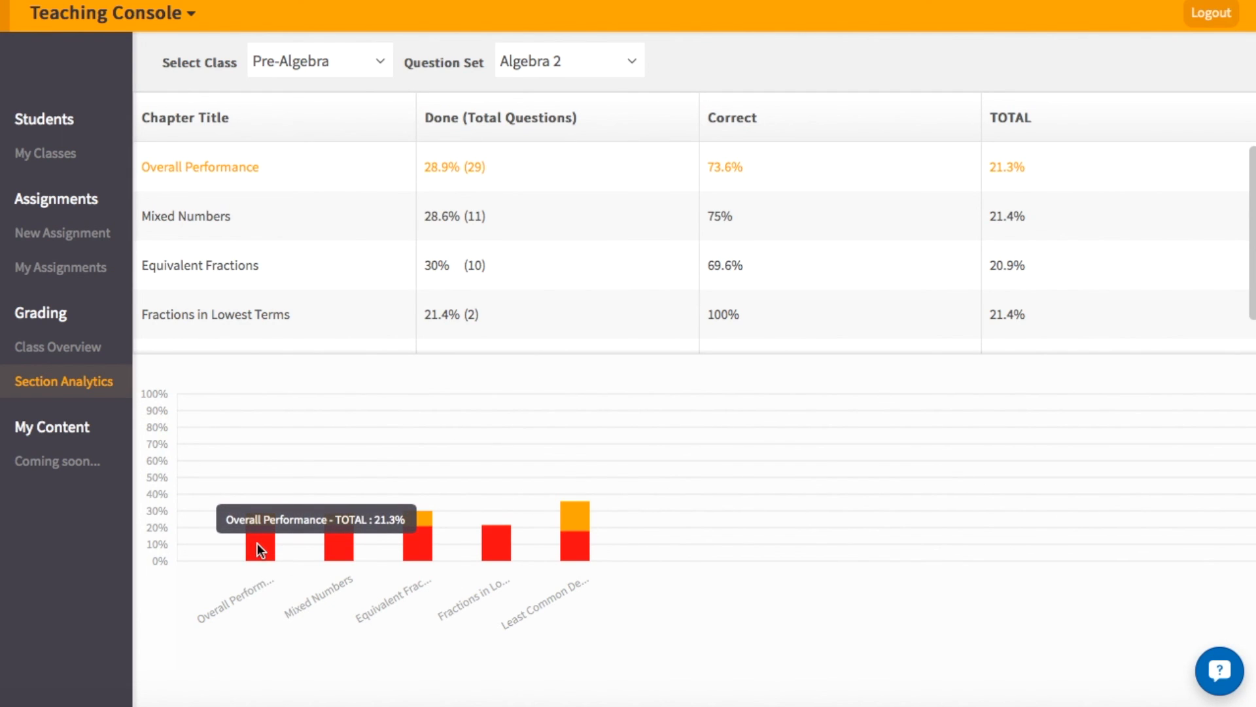
mouse_move(258, 518)
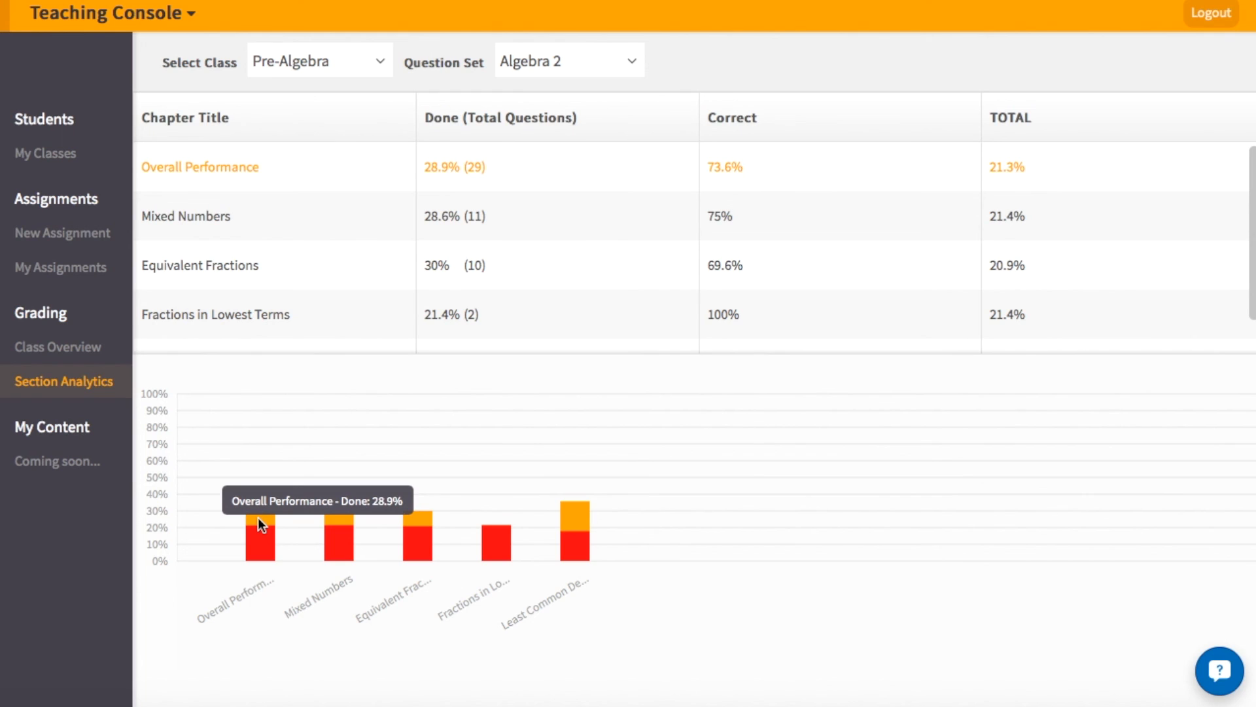
mouse_move(360, 552)
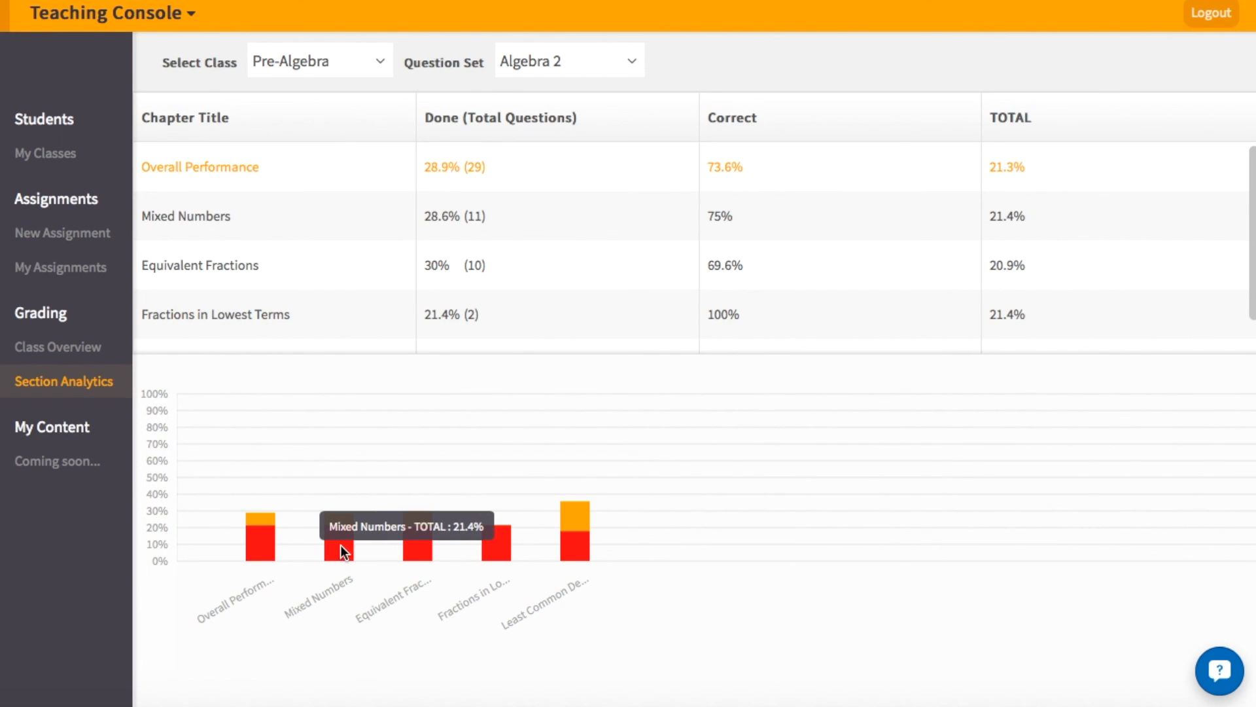
mouse_move(331, 524)
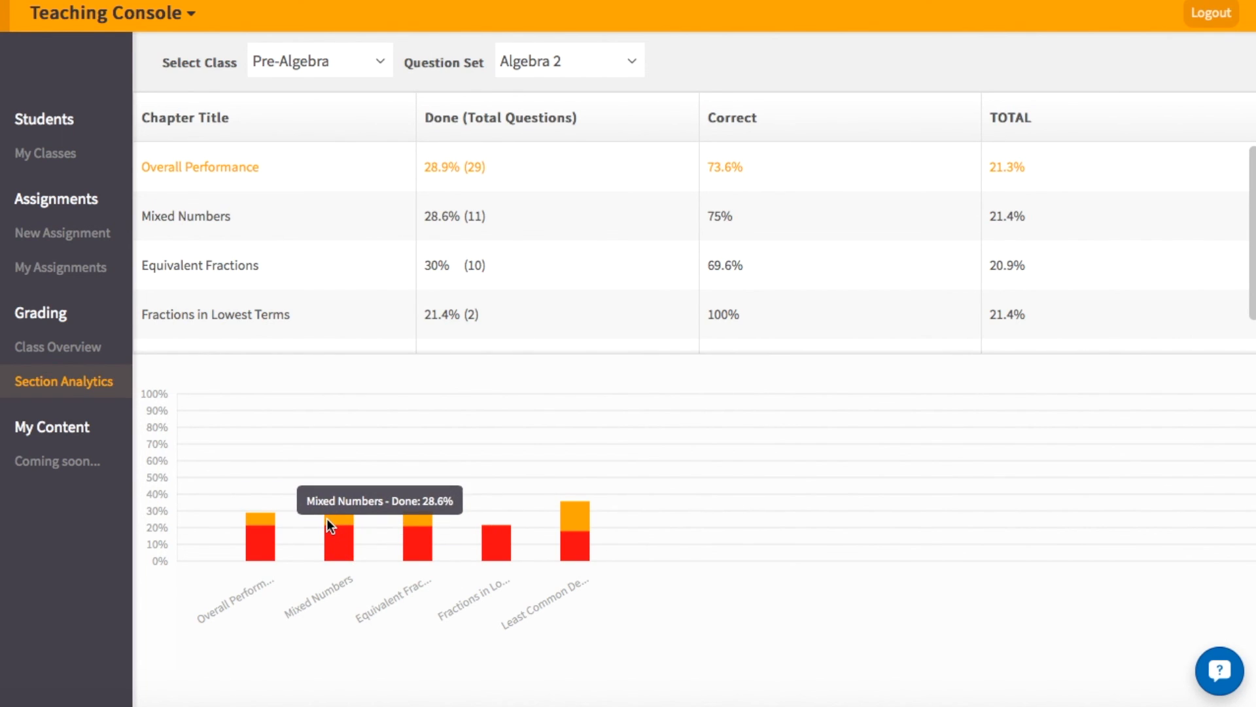